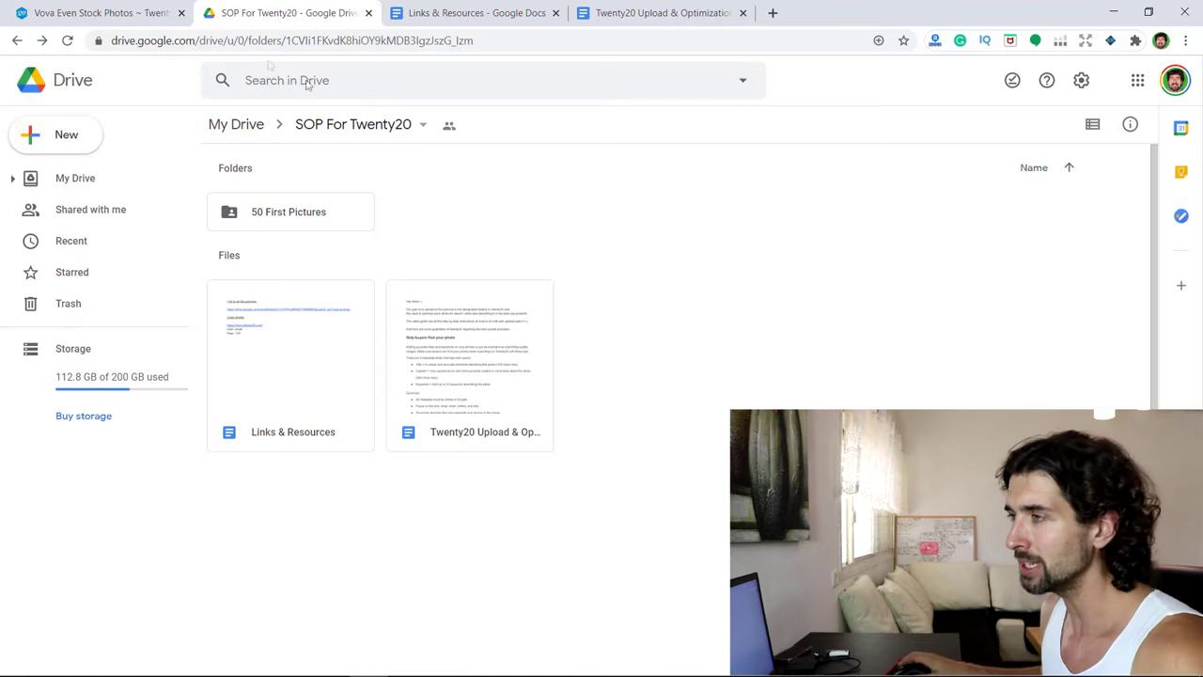
# Step: Switch back to the Twenty20 photo profile tab
pyautogui.hotkey('ctrl', 'shift', 'Tab')
# Step: Scroll the profile grid and open the jeep photo's detail page
pyautogui.scroll(-3, 638, 374)
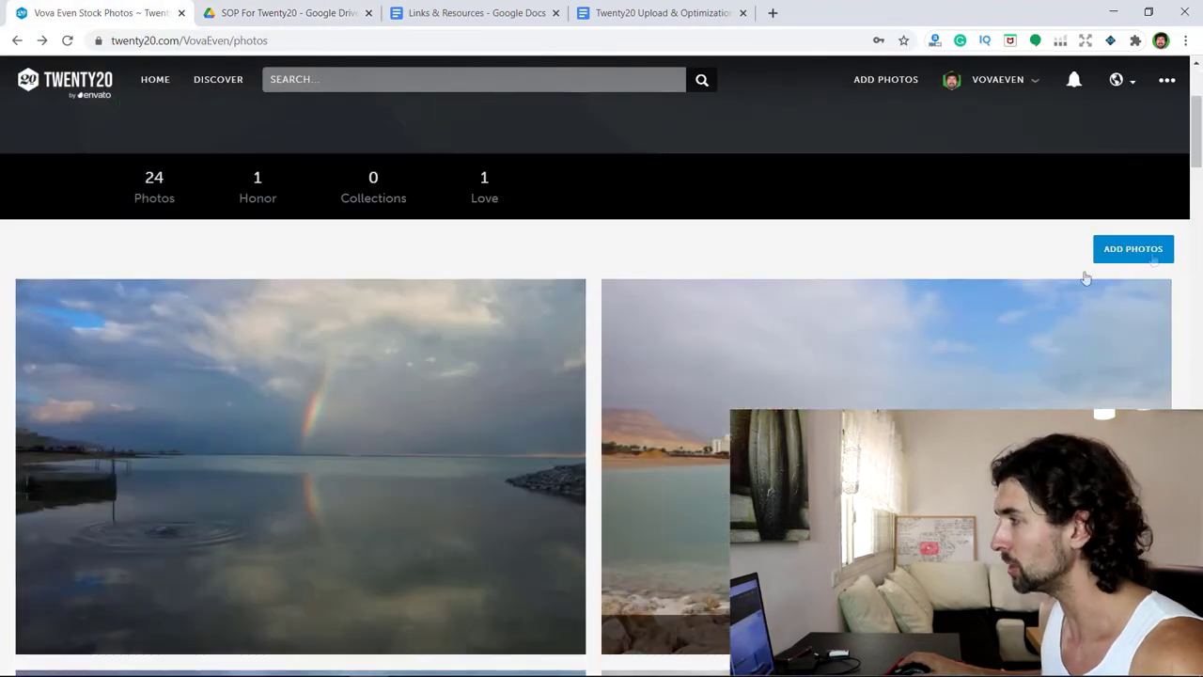
pyautogui.moveTo(1198, 139); pyautogui.dragTo(1198, 658)
pyautogui.click(450, 313)
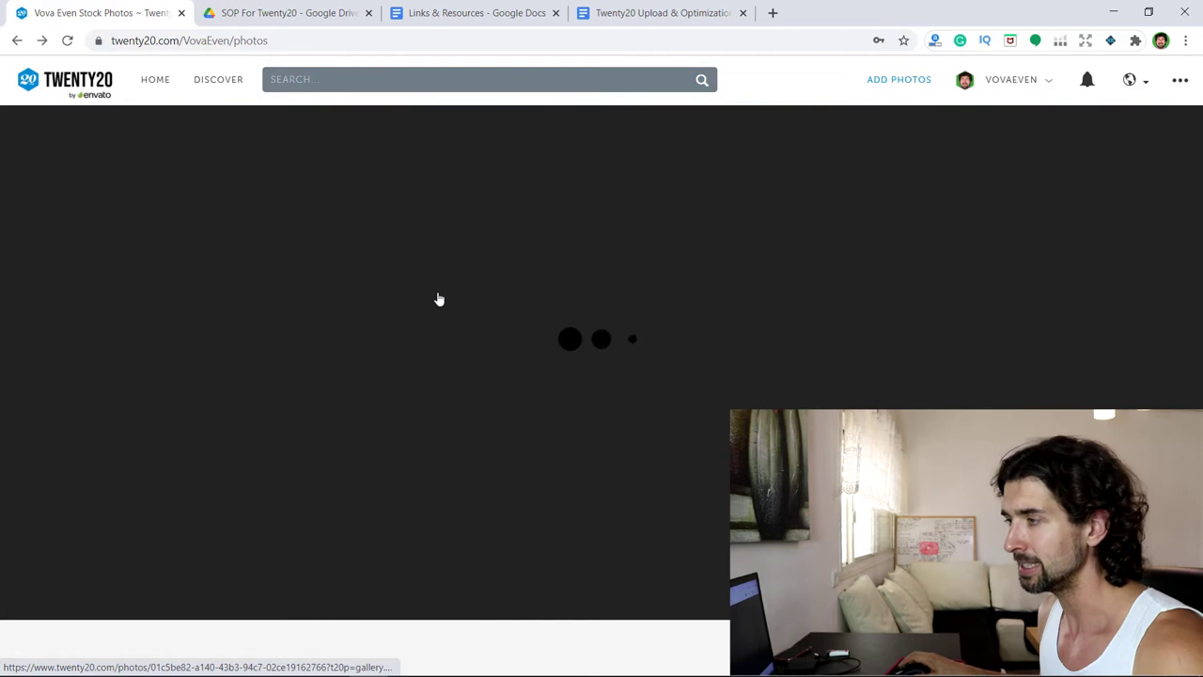
# Step: Highlight the jeep photo's description, tags and title, then return to the Drive folder
pyautogui.scroll(-1, 446, 313)
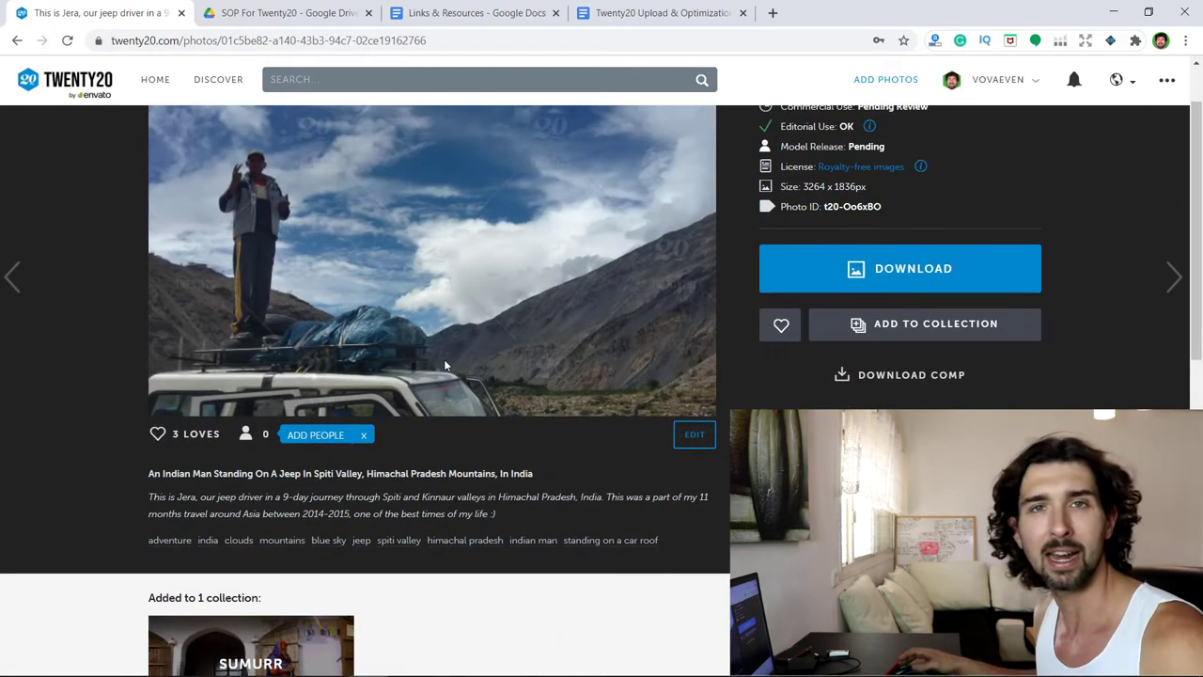
pyautogui.scroll(1, 326, 212)
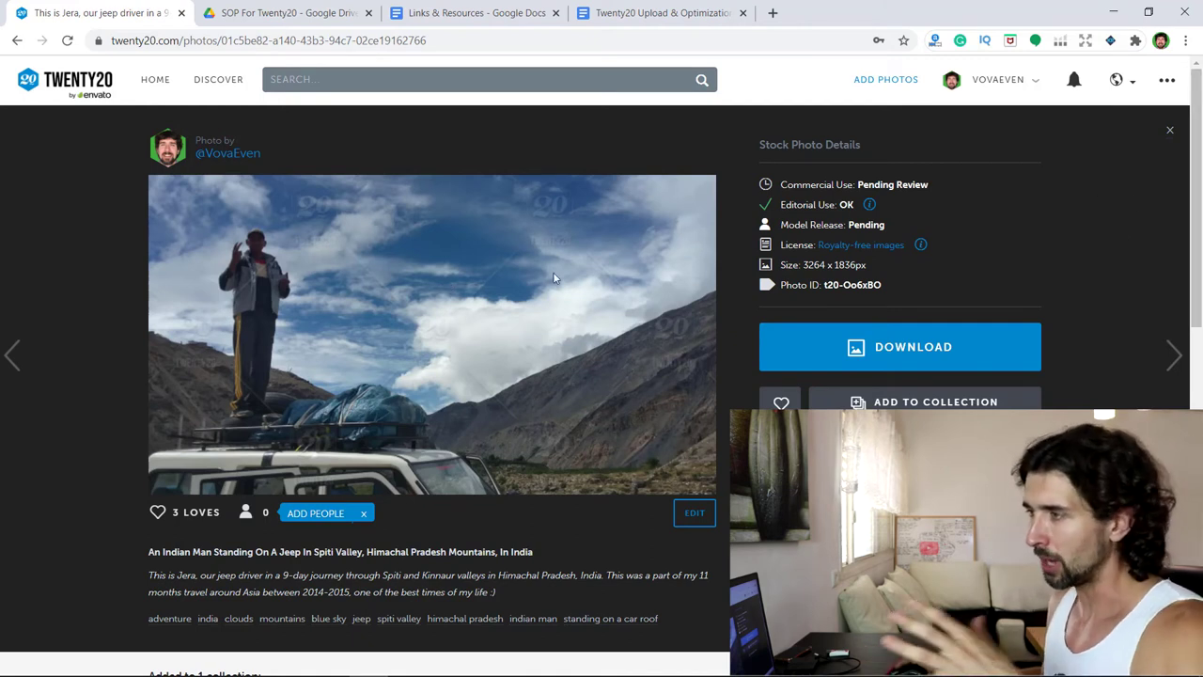
pyautogui.moveTo(494, 592); pyautogui.dragTo(149, 574)
pyautogui.click(579, 457)
pyautogui.scroll(-2, 579, 457)
pyautogui.scroll(2, 579, 457)
pyautogui.moveTo(694, 612); pyautogui.dragTo(146, 621)
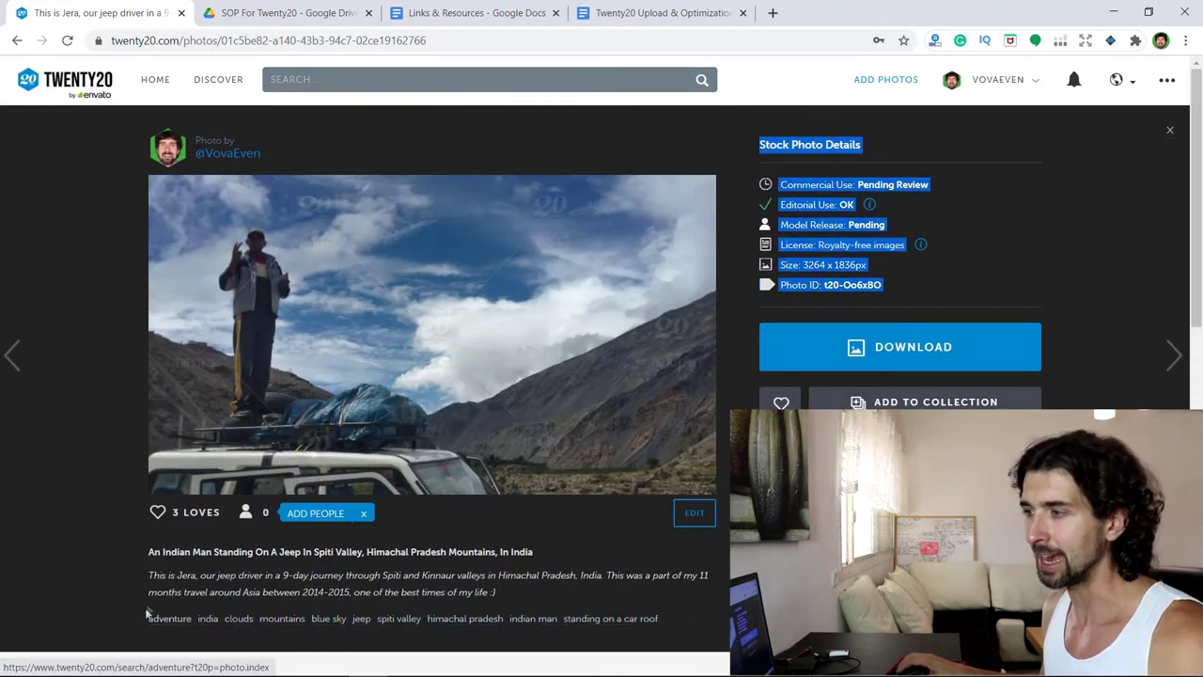
pyautogui.click(146, 620)
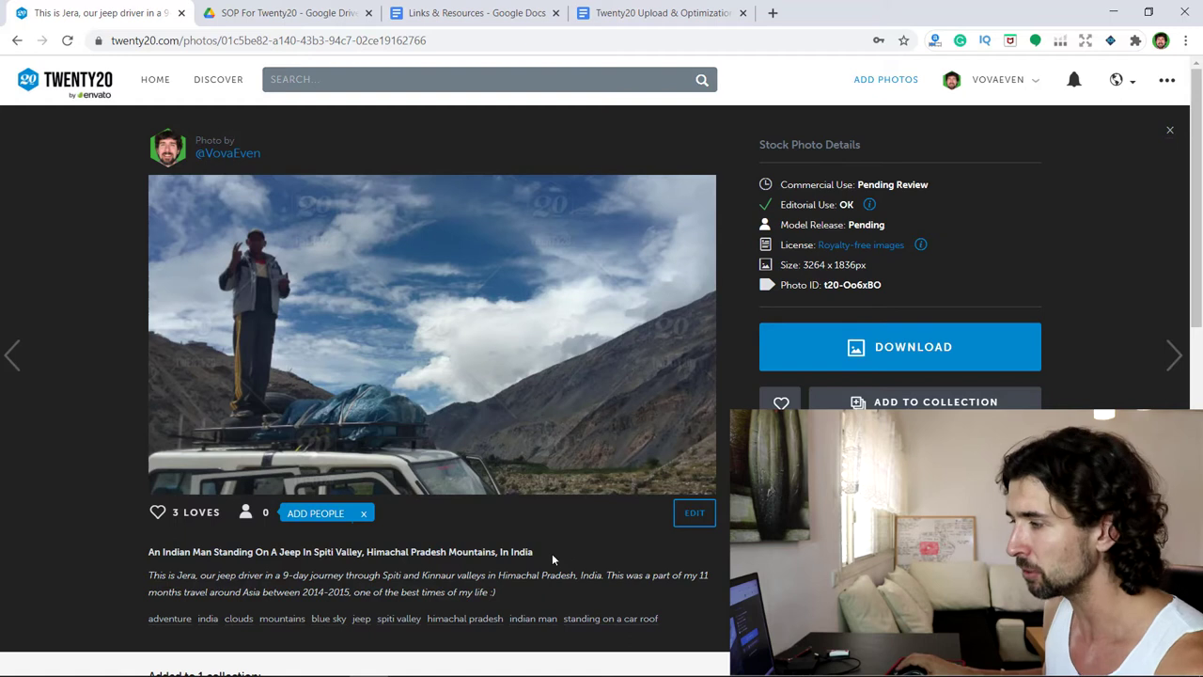
pyautogui.moveTo(552, 559); pyautogui.dragTo(150, 550)
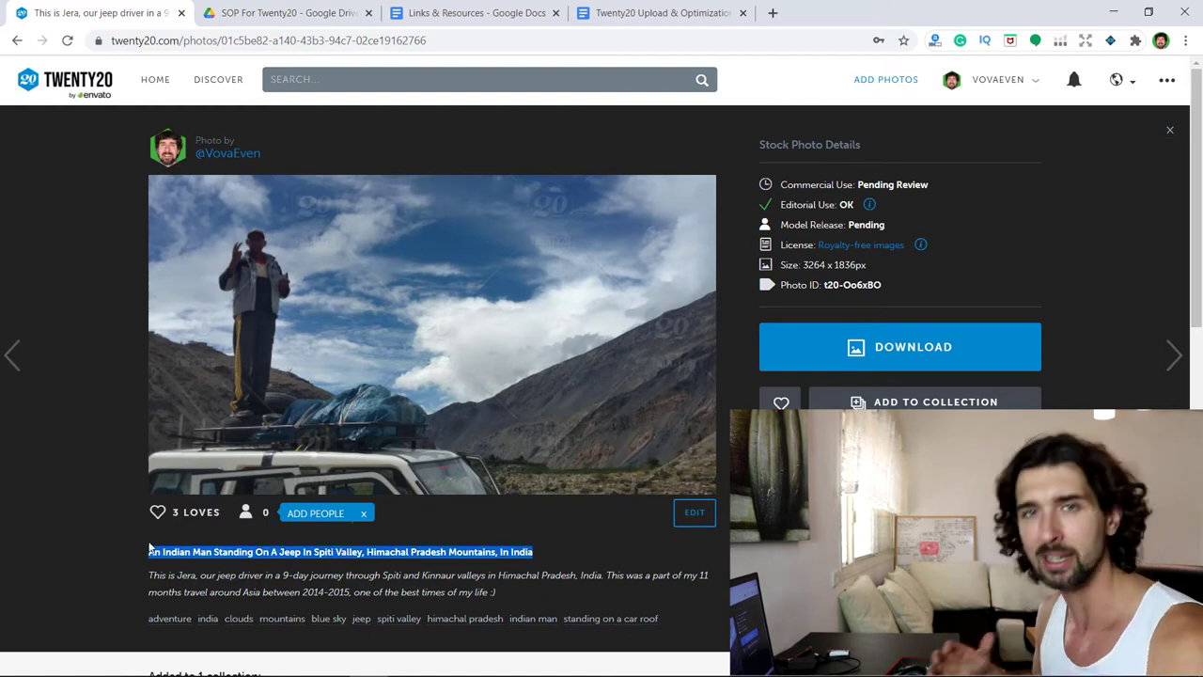
pyautogui.click(315, 11)
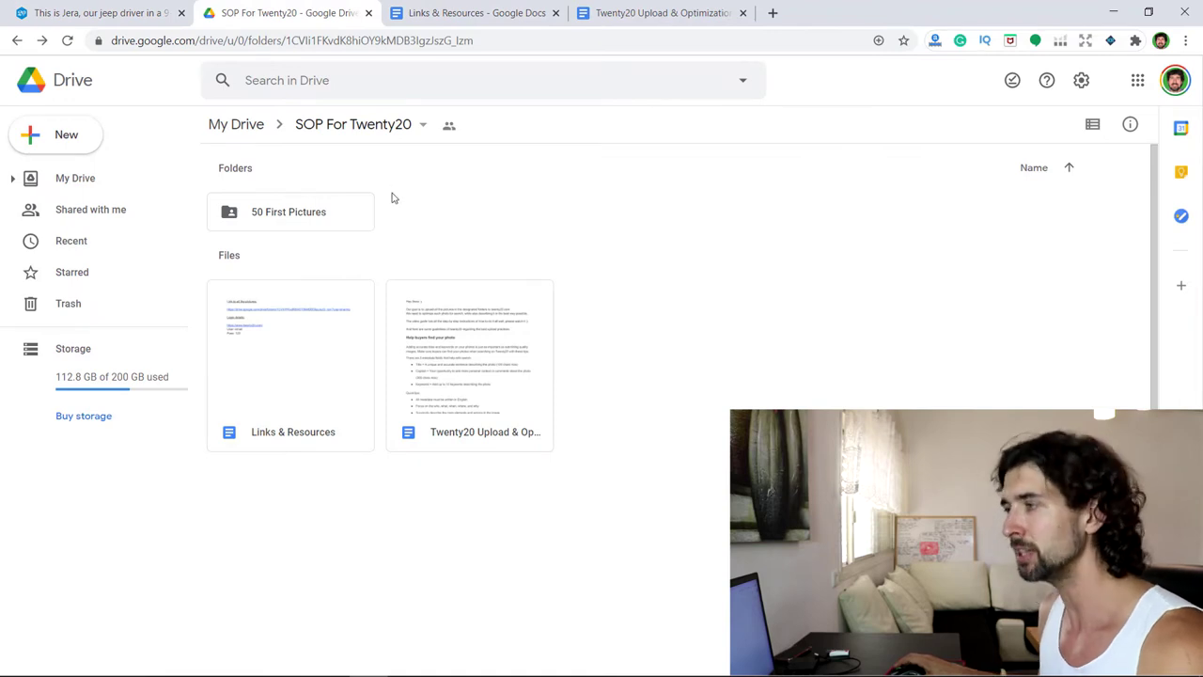
# Step: Peek into 50 First Pictures, then open the Twenty20 Upload & Optimization SOP doc
pyautogui.doubleClick(290, 209)
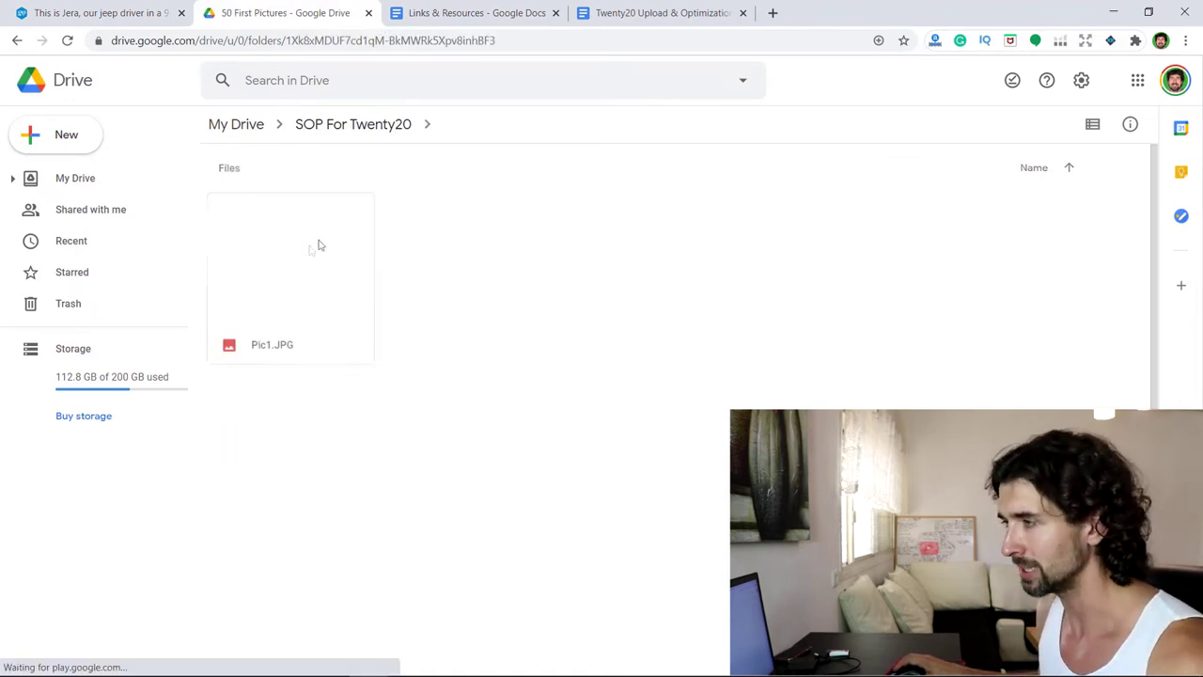
pyautogui.click(19, 41)
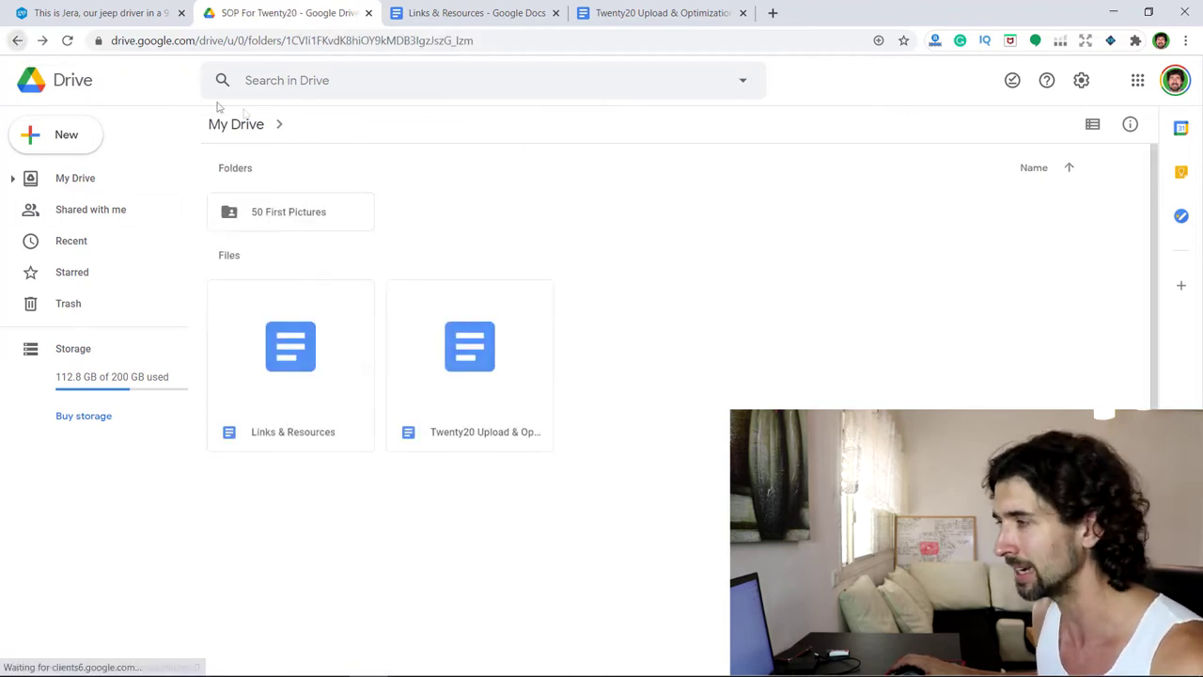
pyautogui.doubleClick(452, 350)
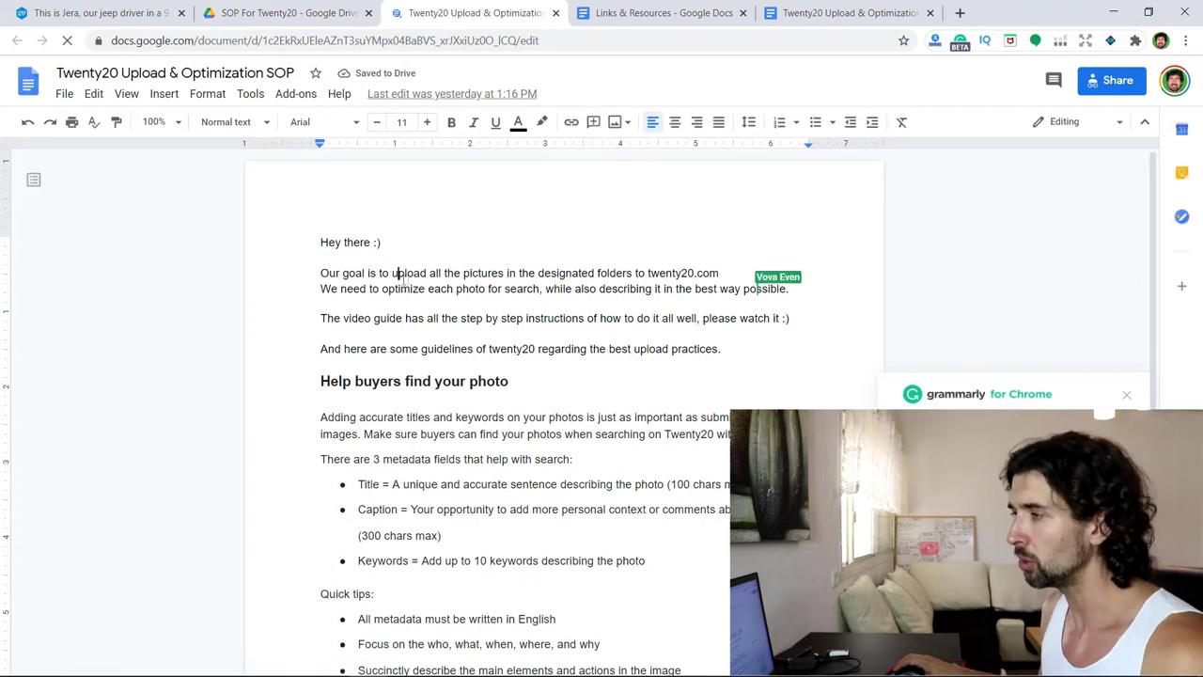
# Step: Read through the SOP's opening text down to the metadata guidelines
pyautogui.click(718, 272)
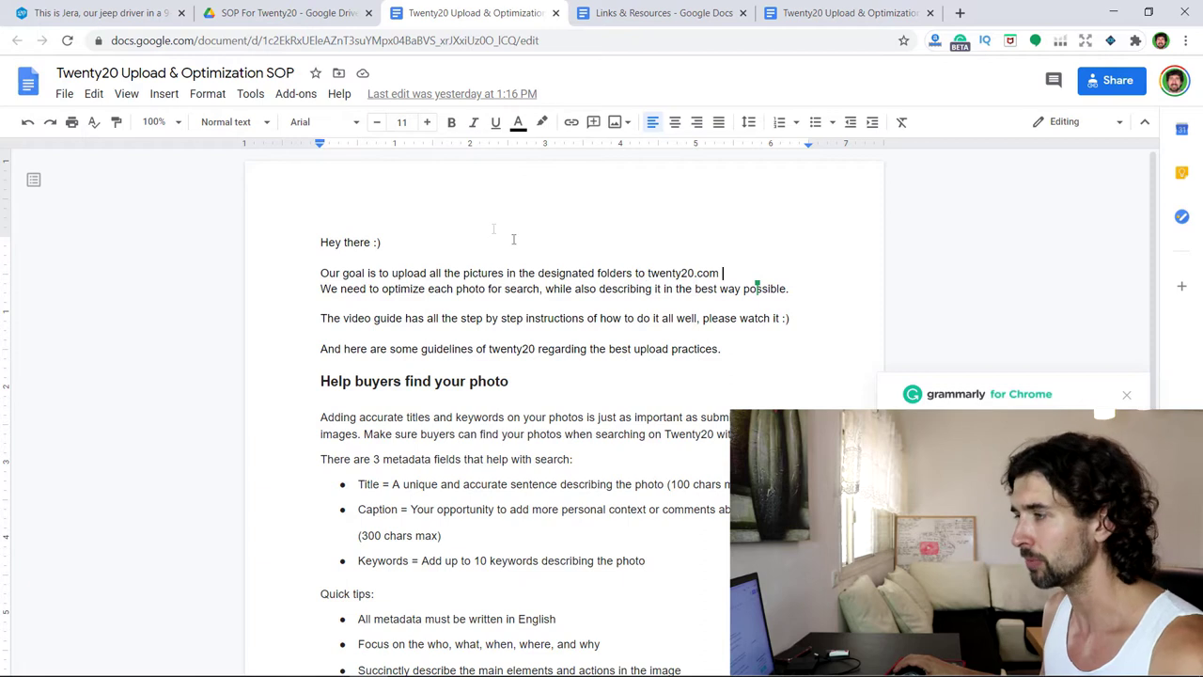
pyautogui.click(239, 8)
pyautogui.click(438, 7)
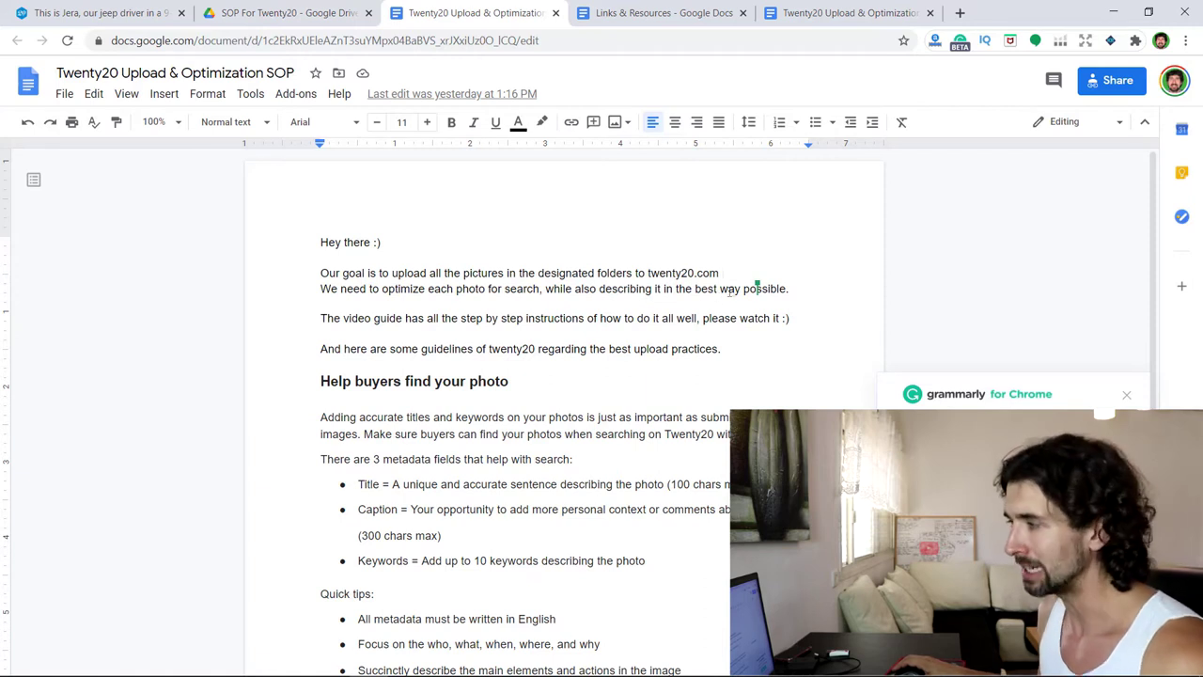
pyautogui.click(476, 304)
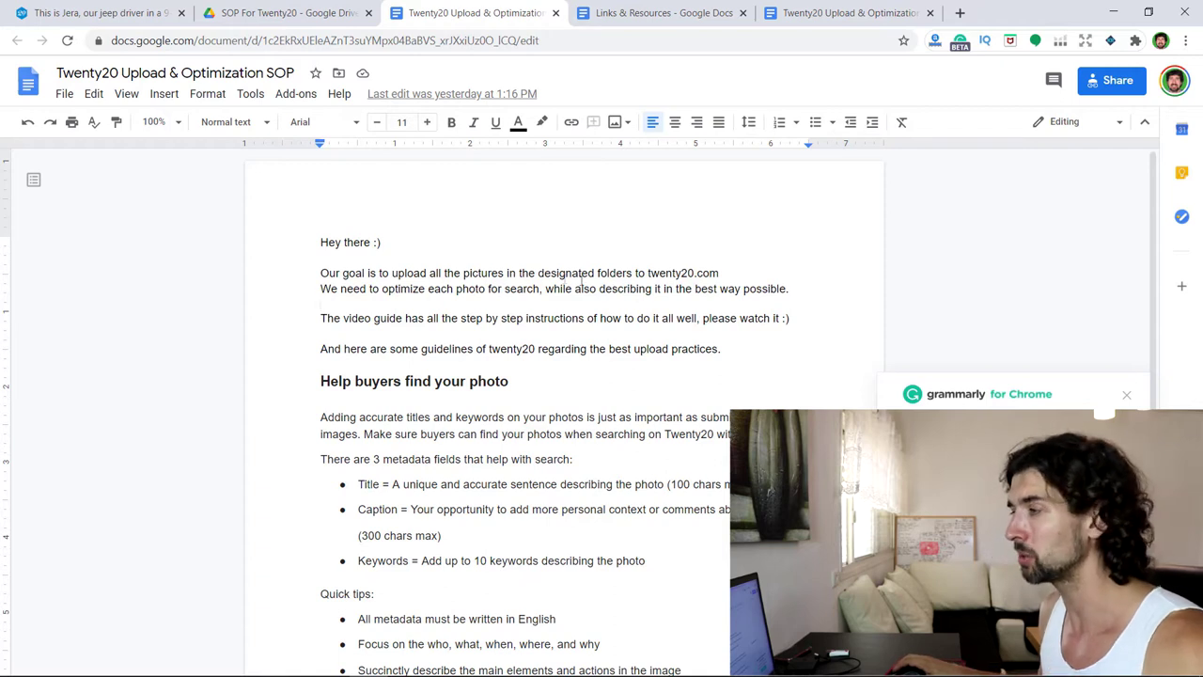
pyautogui.click(388, 318)
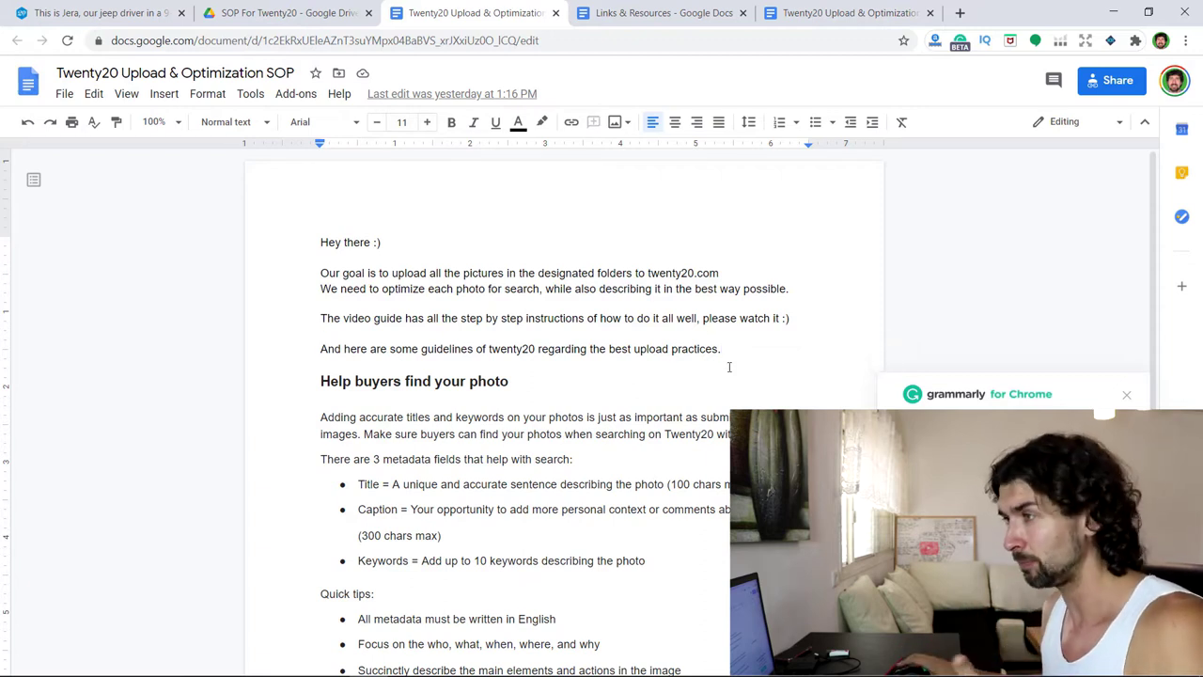
pyautogui.click(648, 360)
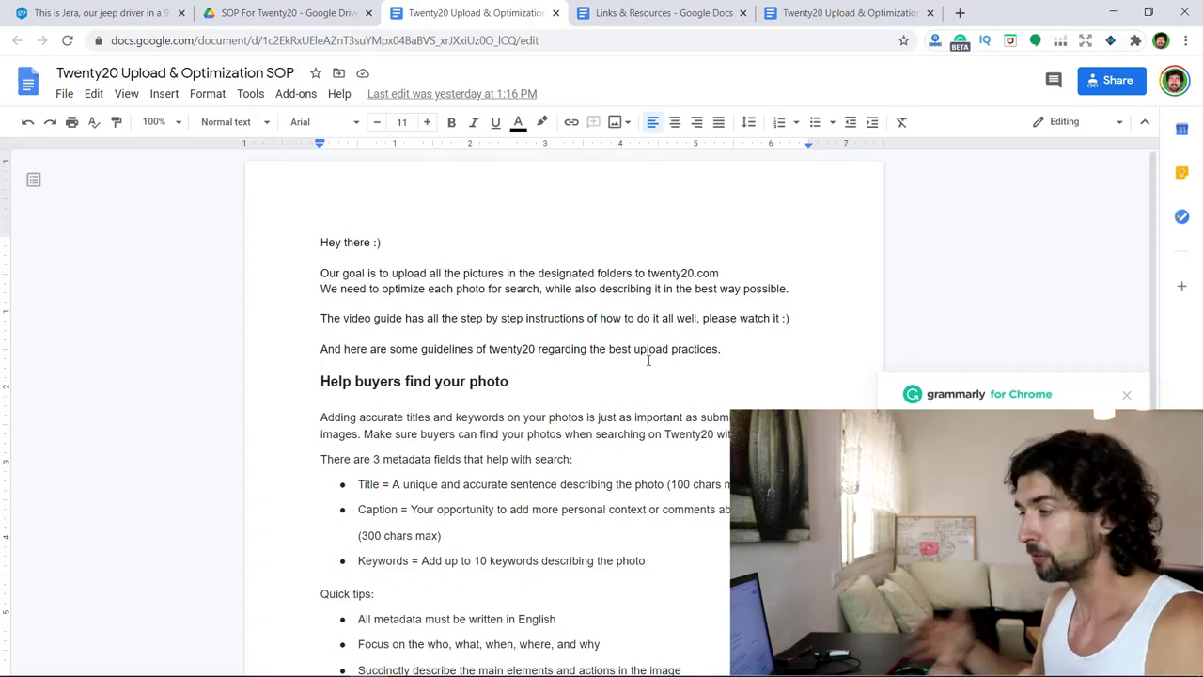
pyautogui.scroll(-1, 478, 365)
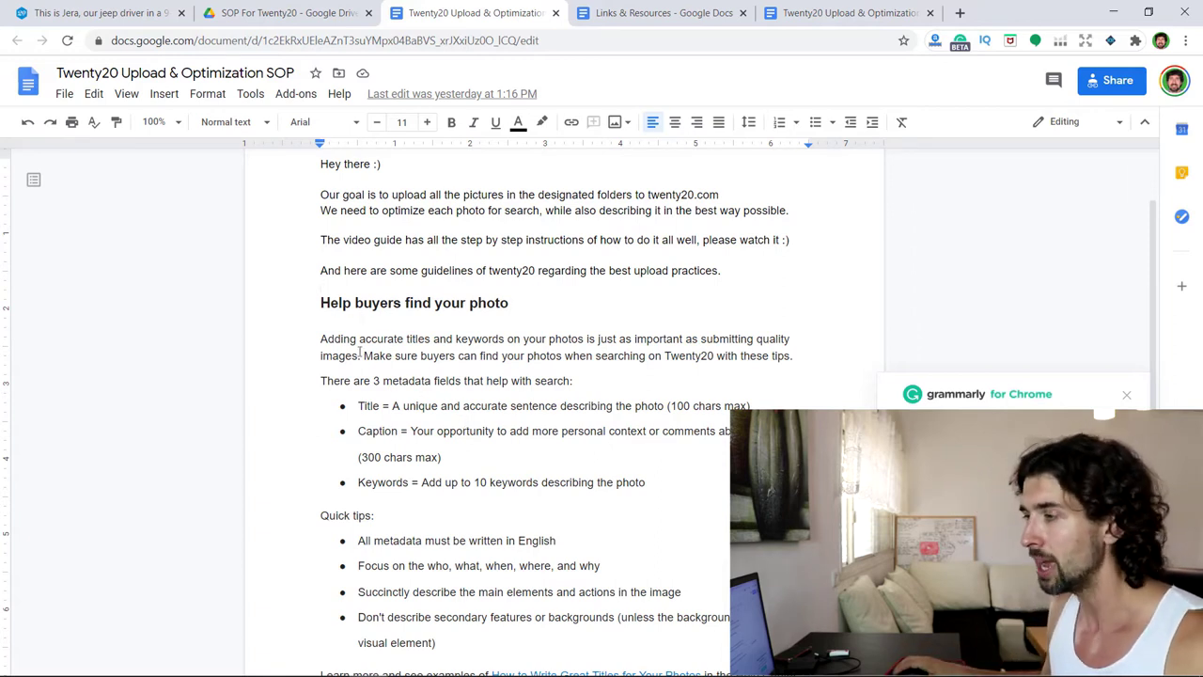
# Step: Highlight the 100-character title limit, the Caption bullet and the 10-keyword limit
pyautogui.click(377, 430)
pyautogui.moveTo(672, 404); pyautogui.dragTo(720, 406)
pyautogui.click(722, 406)
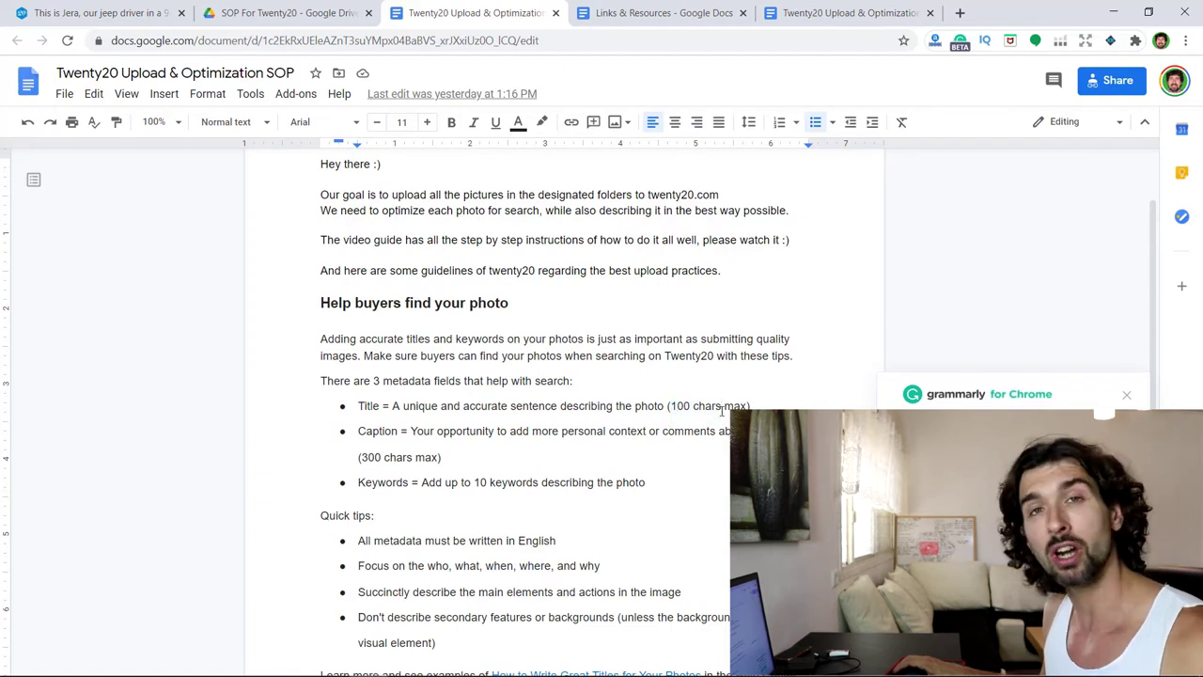
pyautogui.moveTo(359, 431); pyautogui.dragTo(398, 431)
pyautogui.click(398, 431)
pyautogui.moveTo(477, 482); pyautogui.dragTo(492, 482)
pyautogui.click(528, 482)
pyautogui.scroll(-4, 564, 456)
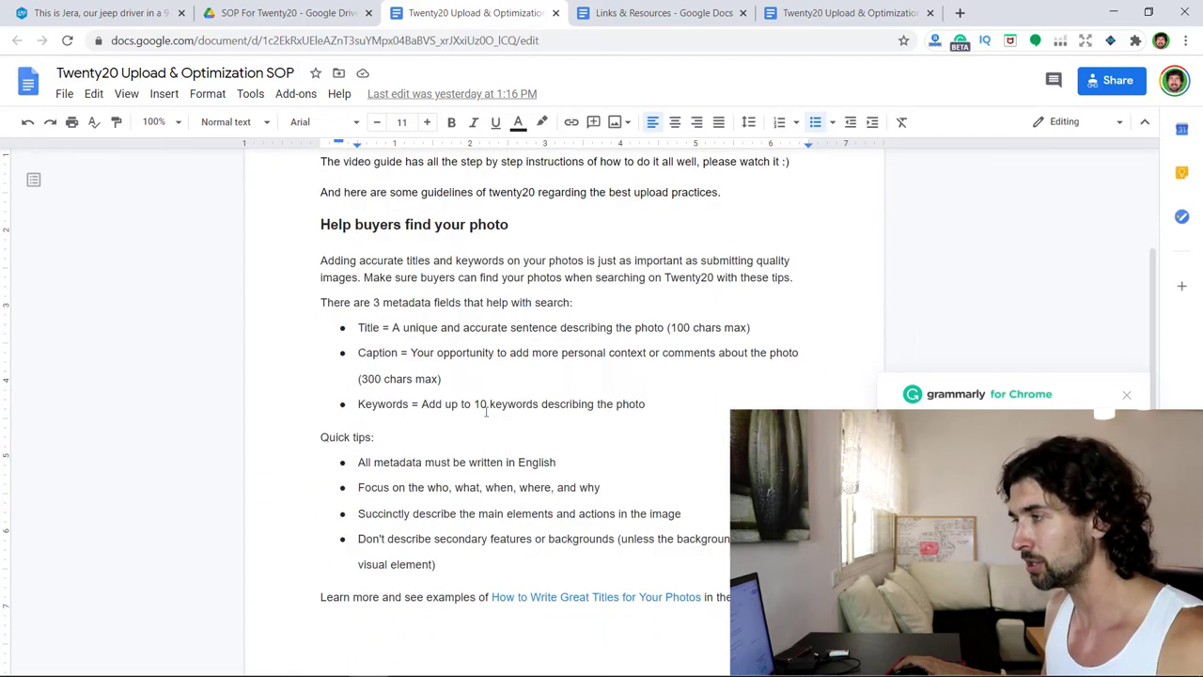
pyautogui.scroll(2, 498, 396)
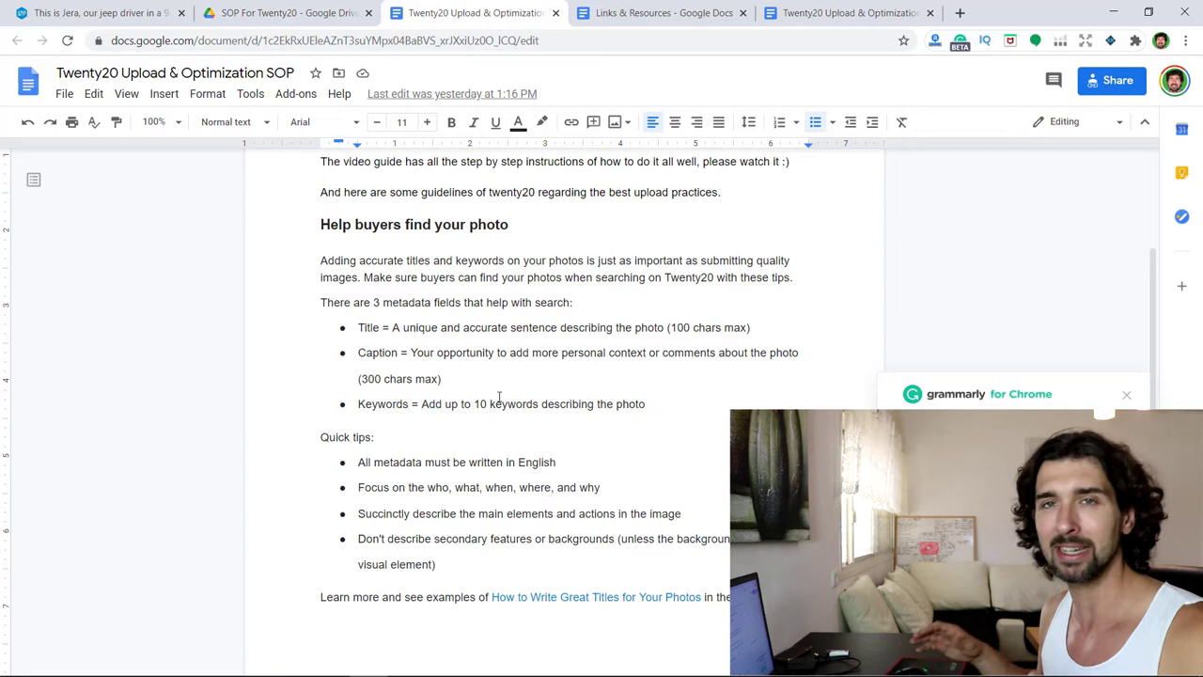
pyautogui.scroll(-2, 530, 430)
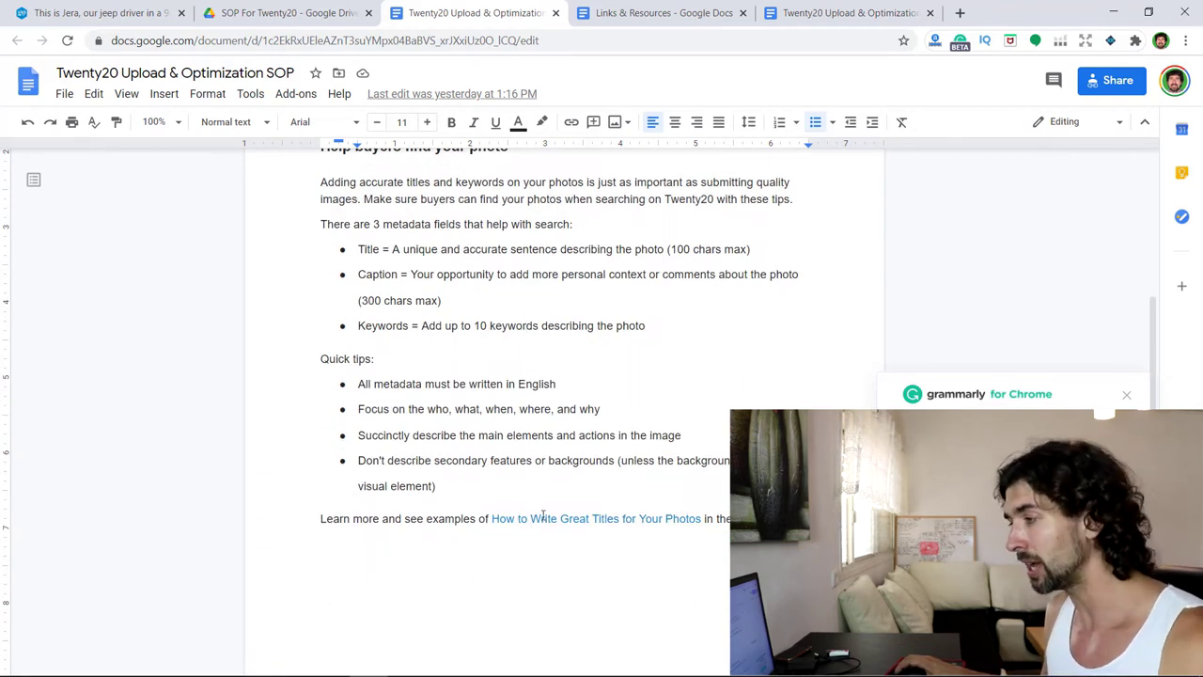
pyautogui.scroll(4, 542, 516)
# Step: In Links & Resources, delete the colon after the 'Link to all the pictures' heading
pyautogui.click(635, 16)
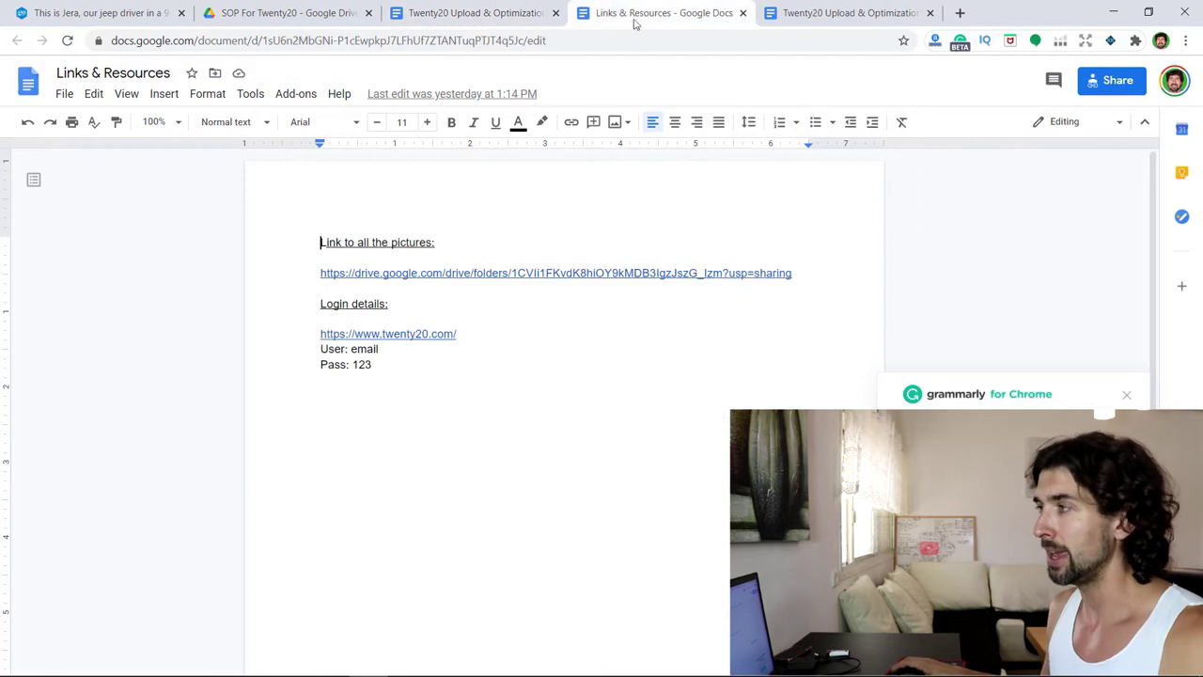
pyautogui.click(324, 15)
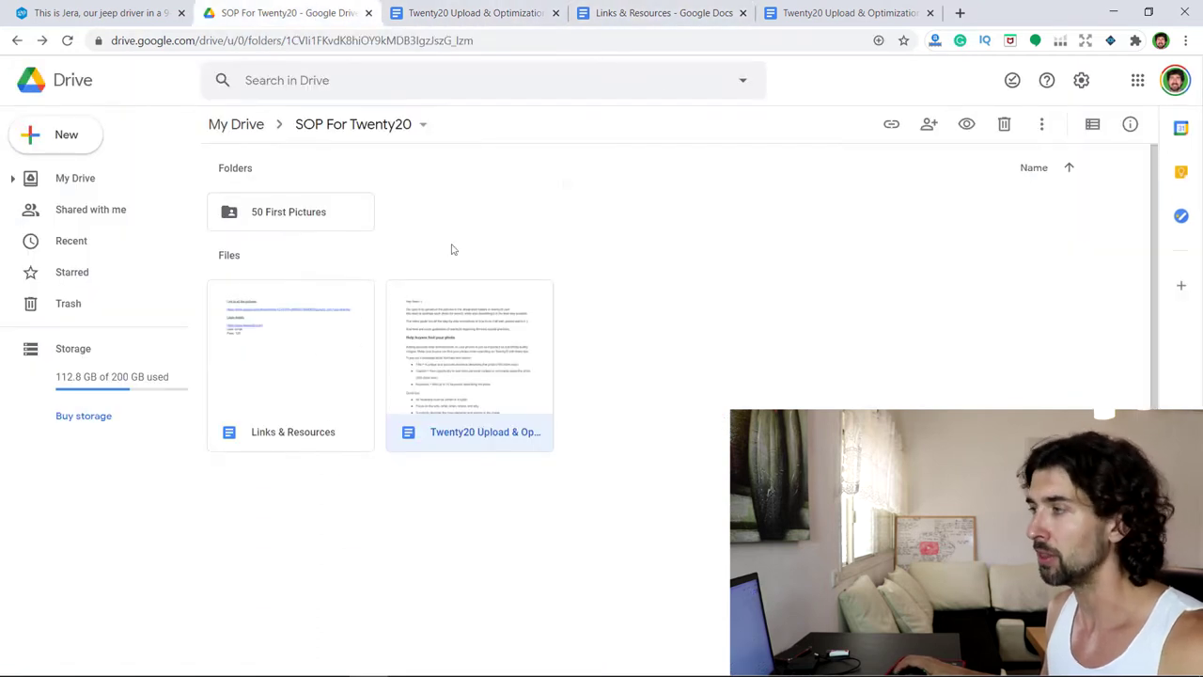
pyautogui.click(658, 13)
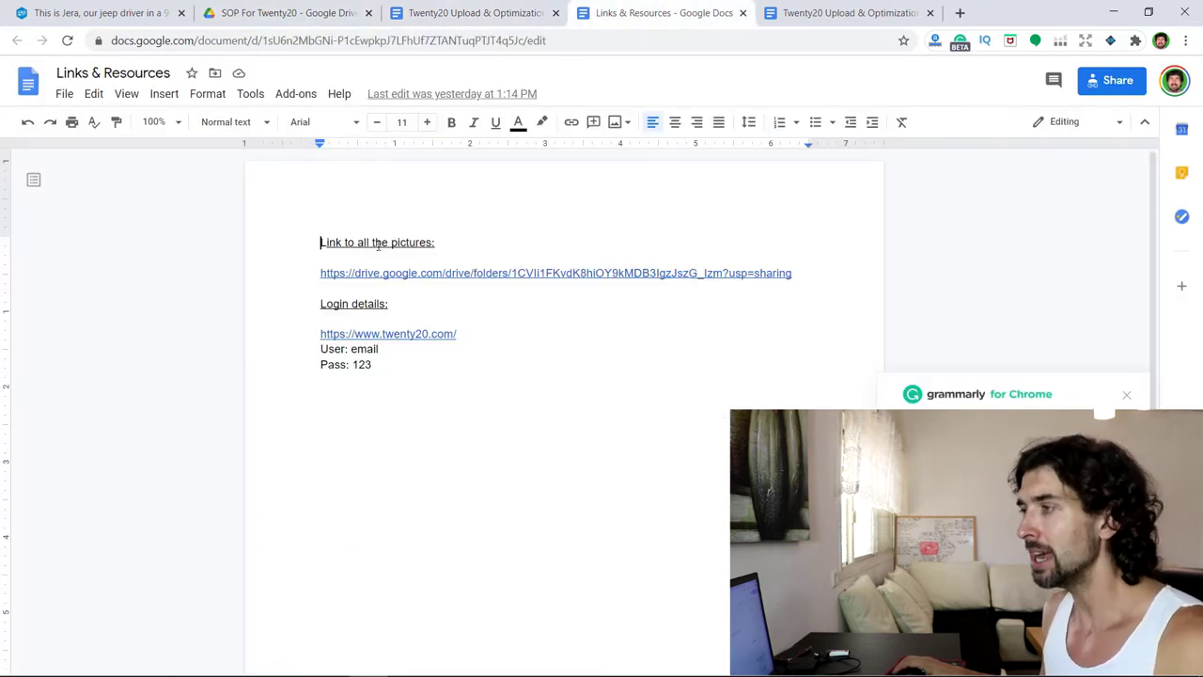
pyautogui.click(434, 243)
pyautogui.press('BackSpace')
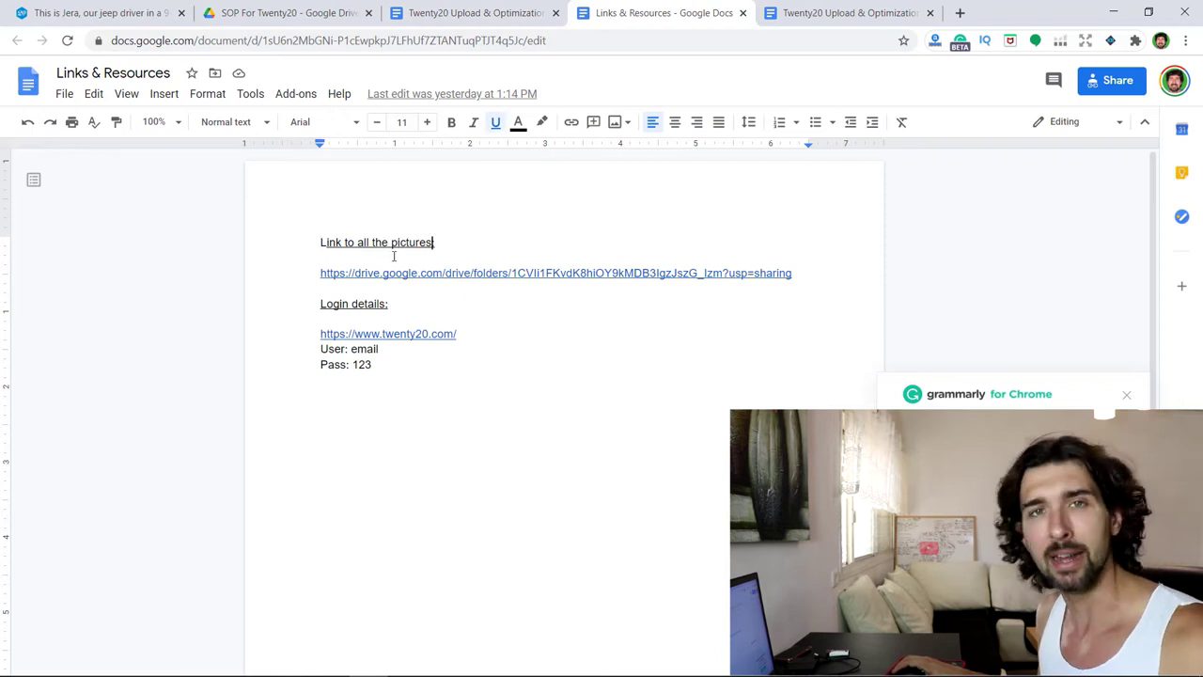
pyautogui.press('BackSpace')
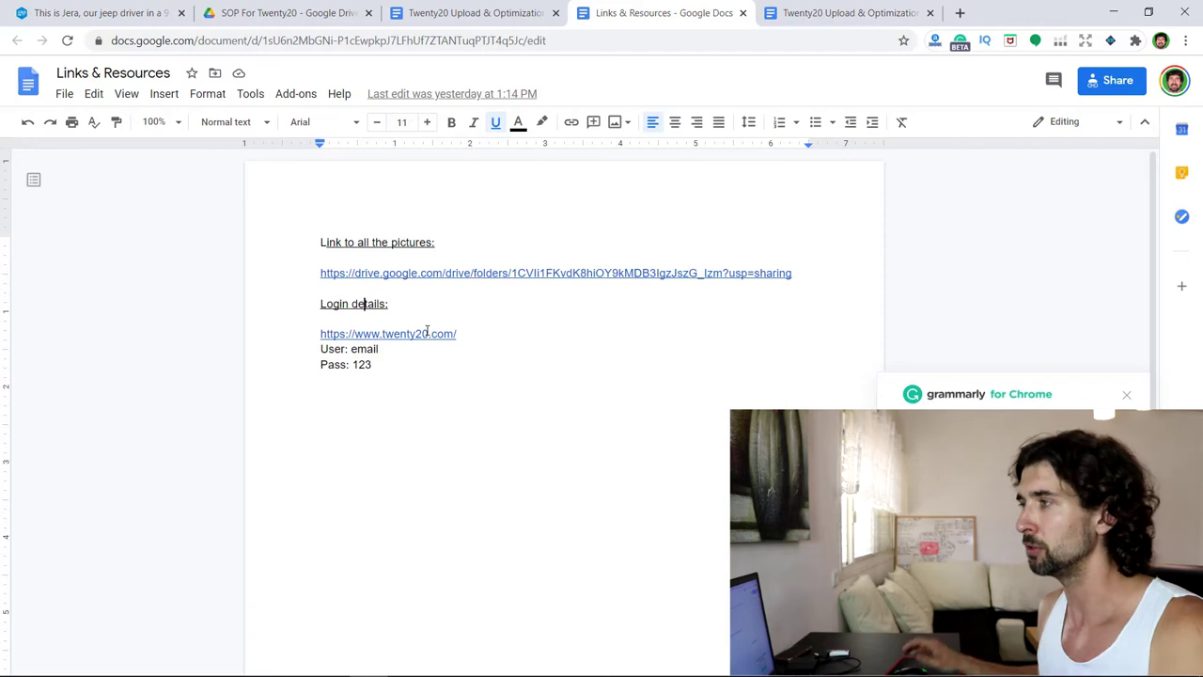
pyautogui.click(496, 9)
# Step: Go from the SOP For Twenty20 Drive folder back to the Twenty20 jeep photo page
pyautogui.click(286, 12)
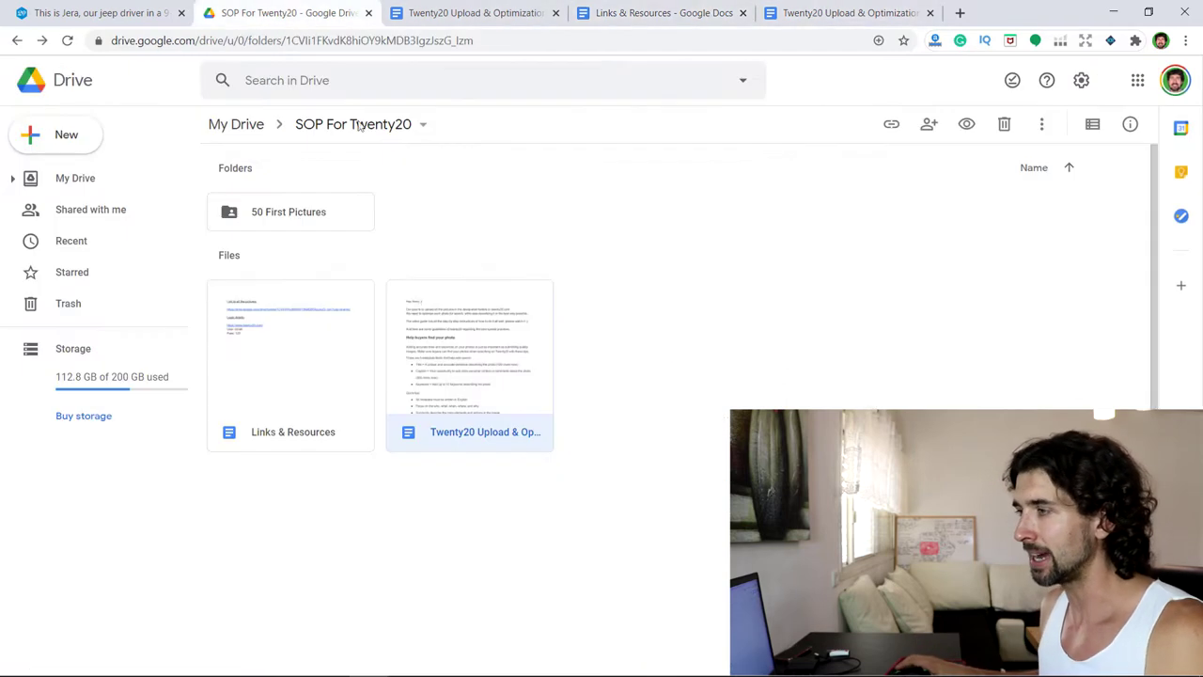
pyautogui.click(438, 221)
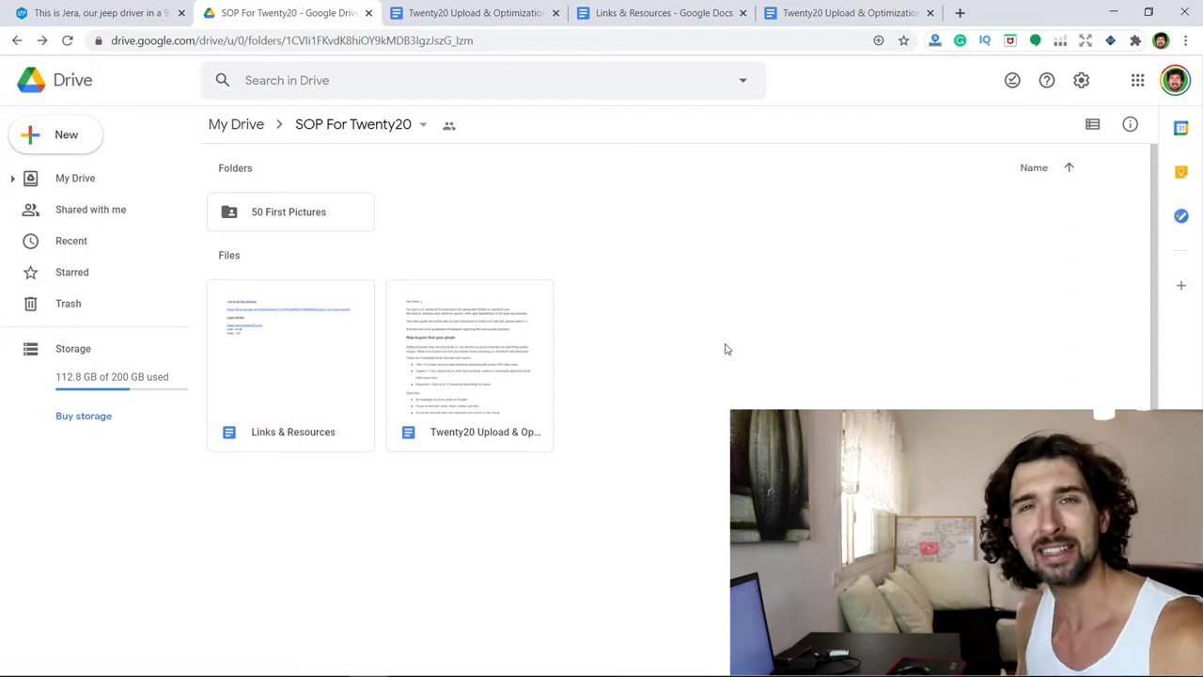
pyautogui.click(130, 11)
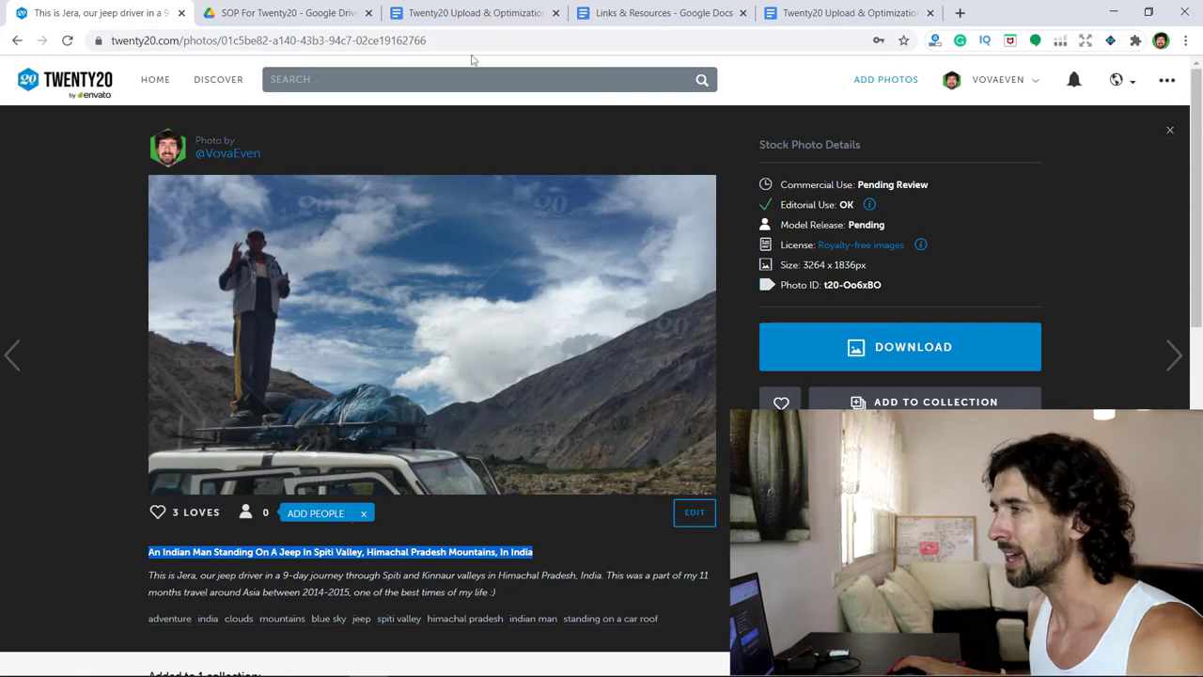
# Step: Strip the photo path from the address bar to load the twenty20.com home page
pyautogui.moveTo(245, 41); pyautogui.dragTo(636, 67)
pyautogui.press('BackSpace')
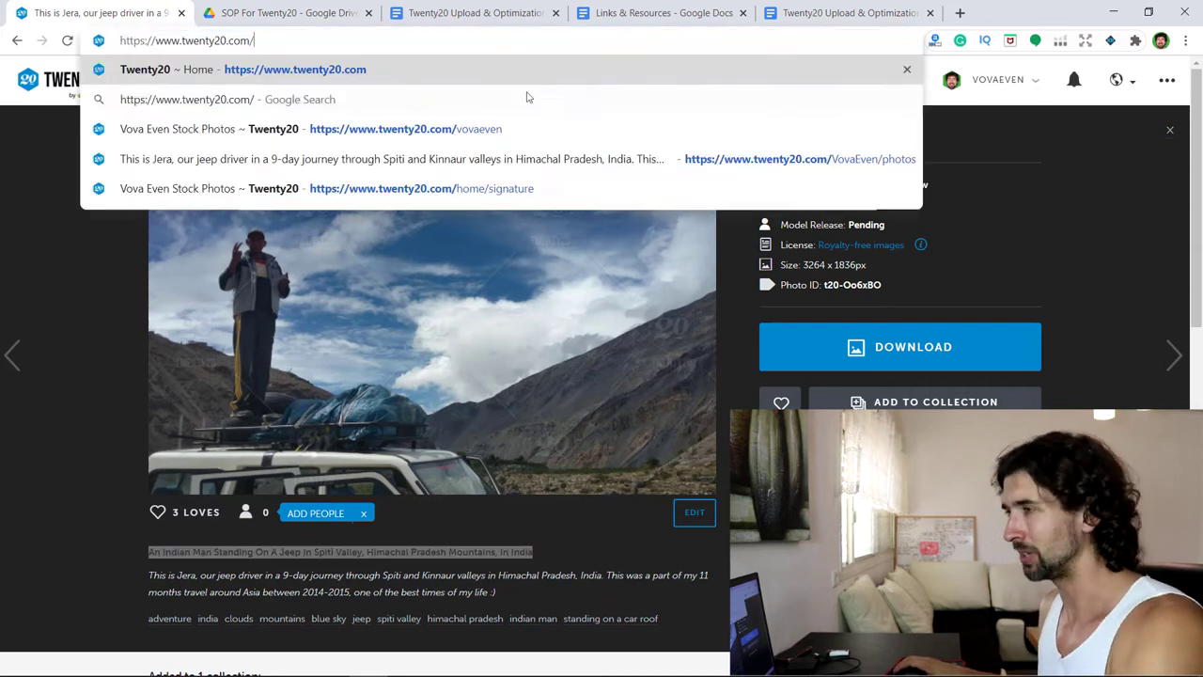
pyautogui.press('Return')
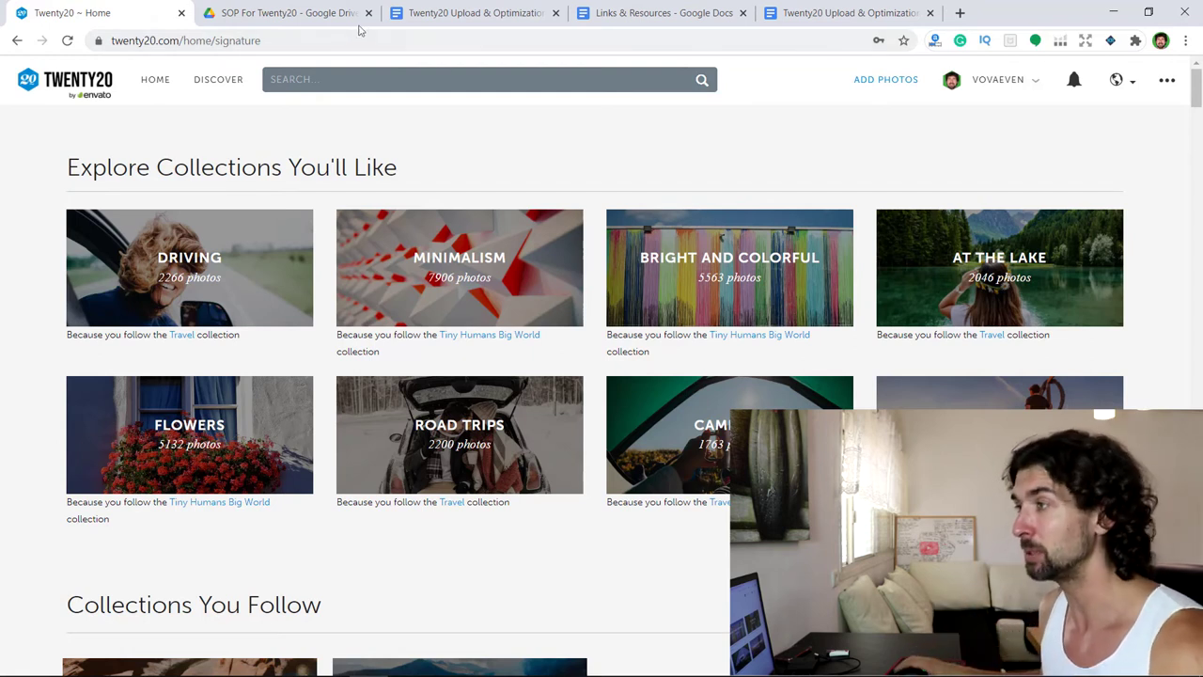
pyautogui.click(289, 10)
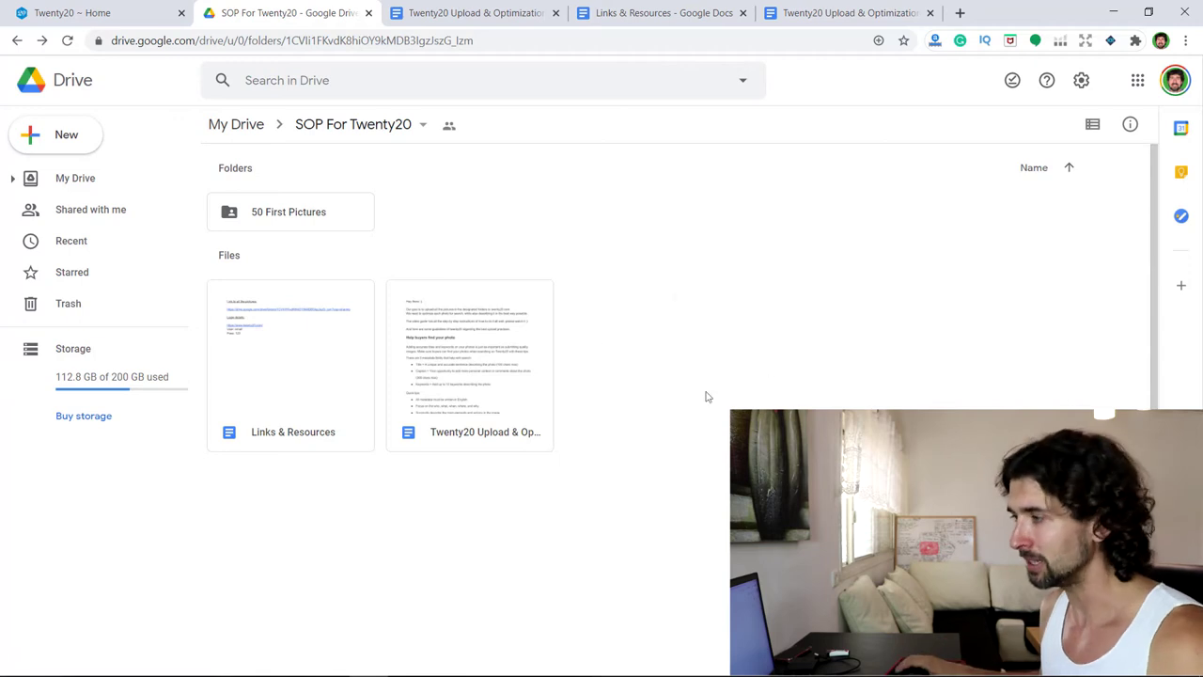
pyautogui.click(167, 17)
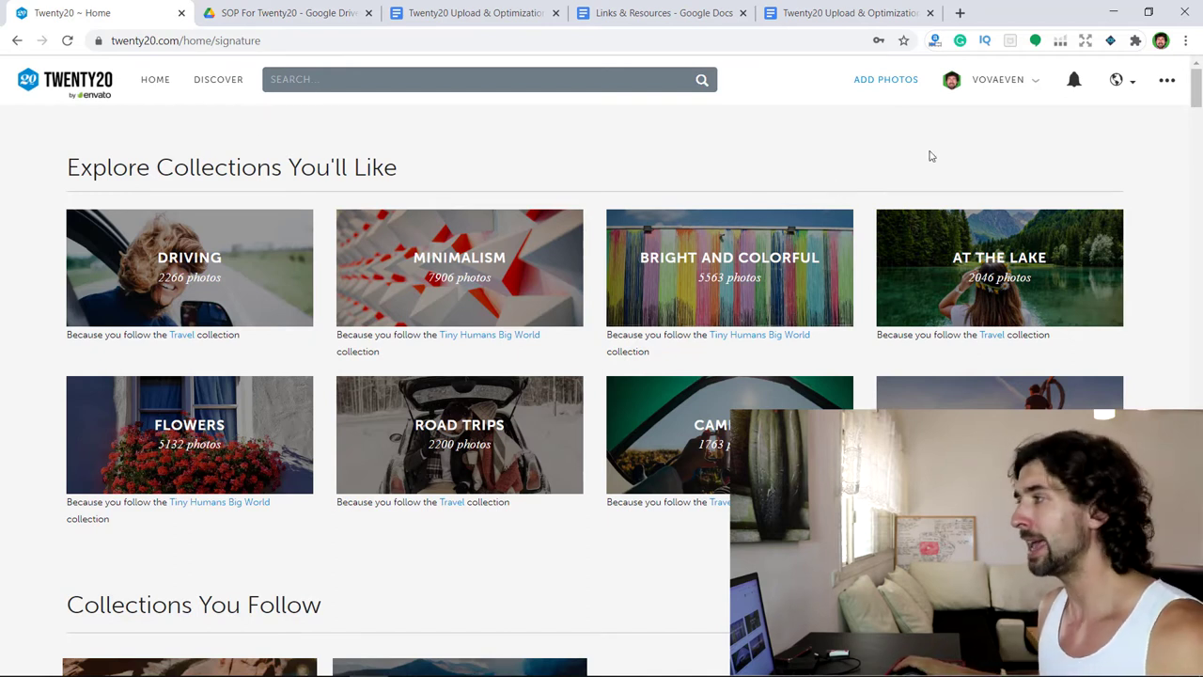
pyautogui.click(1009, 82)
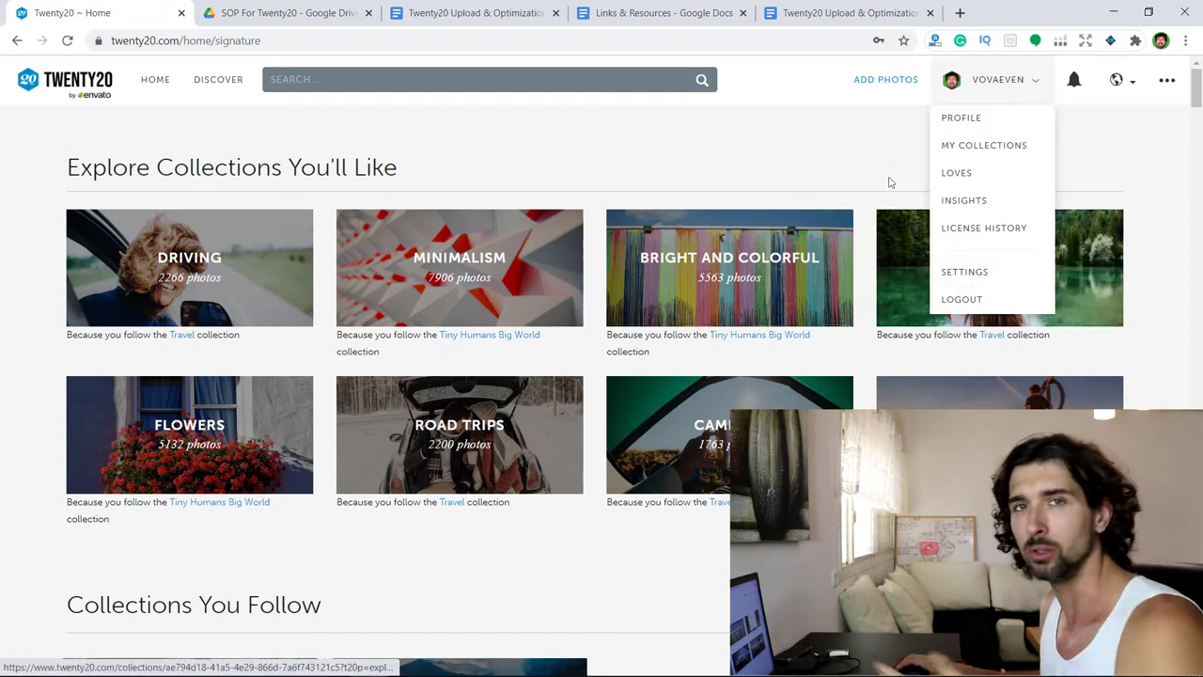
pyautogui.click(868, 82)
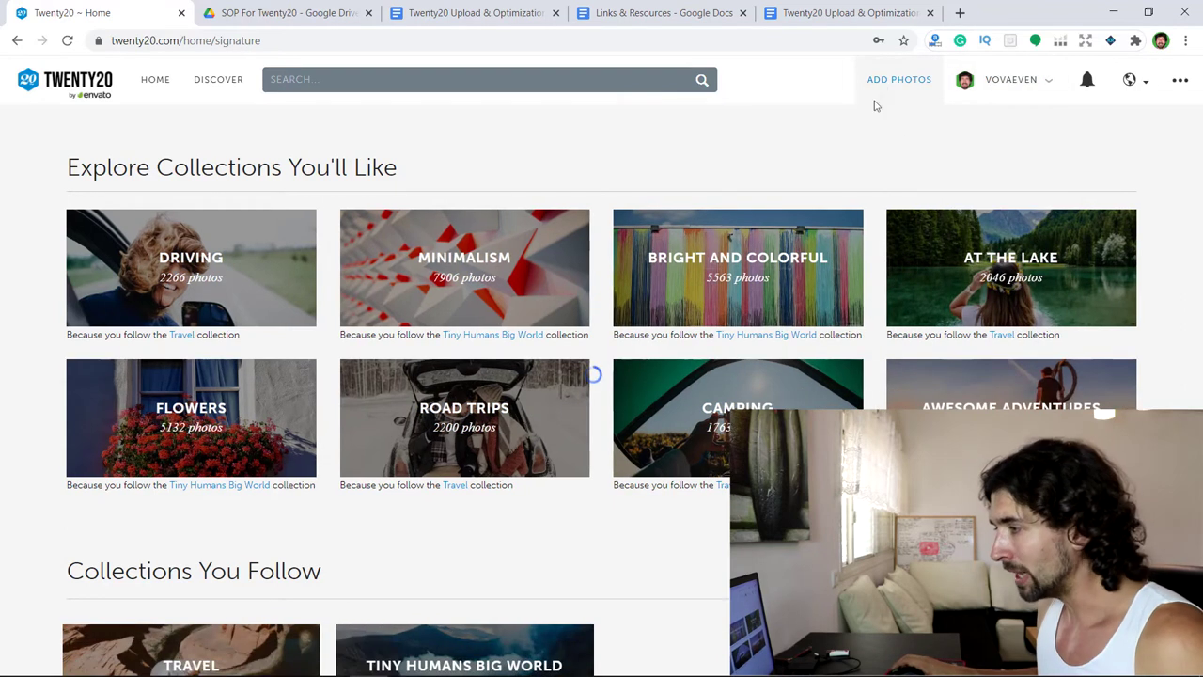
pyautogui.click(878, 171)
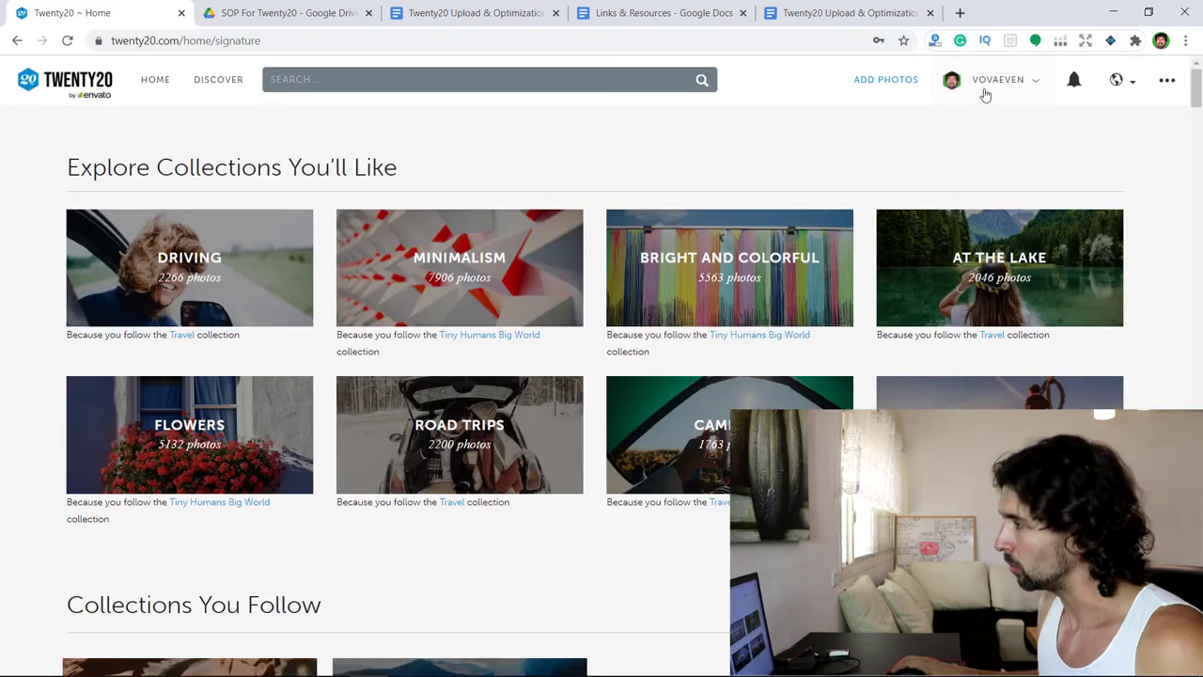
# Step: Open the PROFILE page and scroll through its 24 uploaded photos
pyautogui.moveTo(985, 89)
pyautogui.click(989, 119)
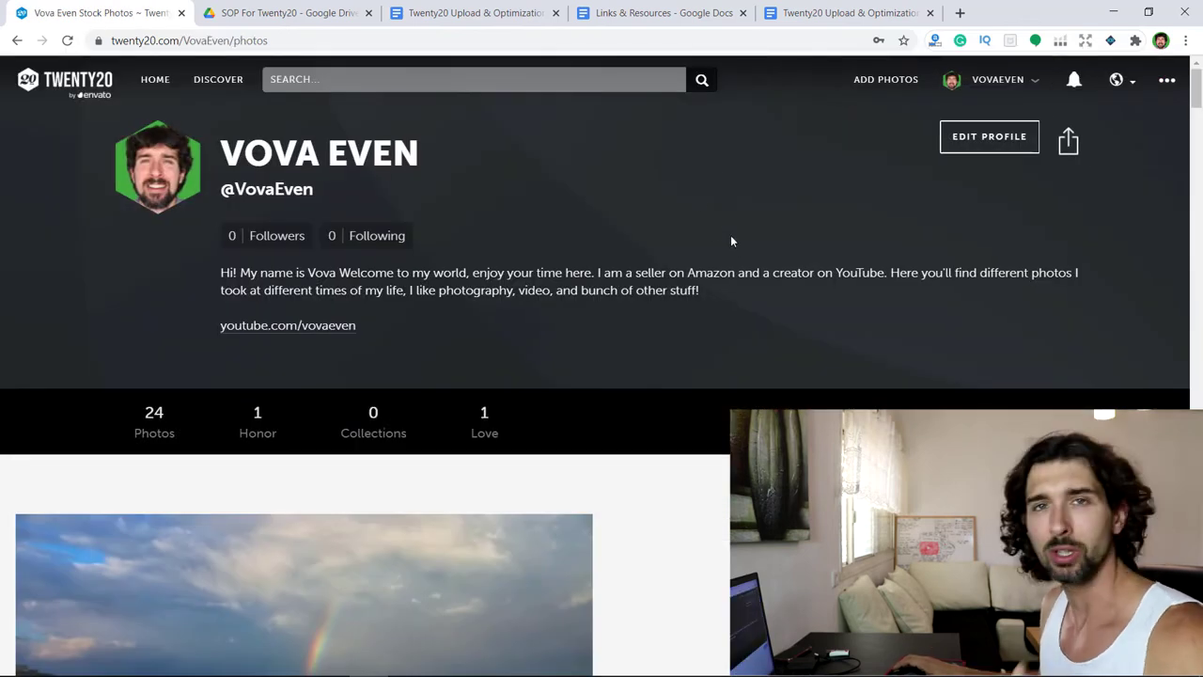
pyautogui.scroll(-10, 831, 172)
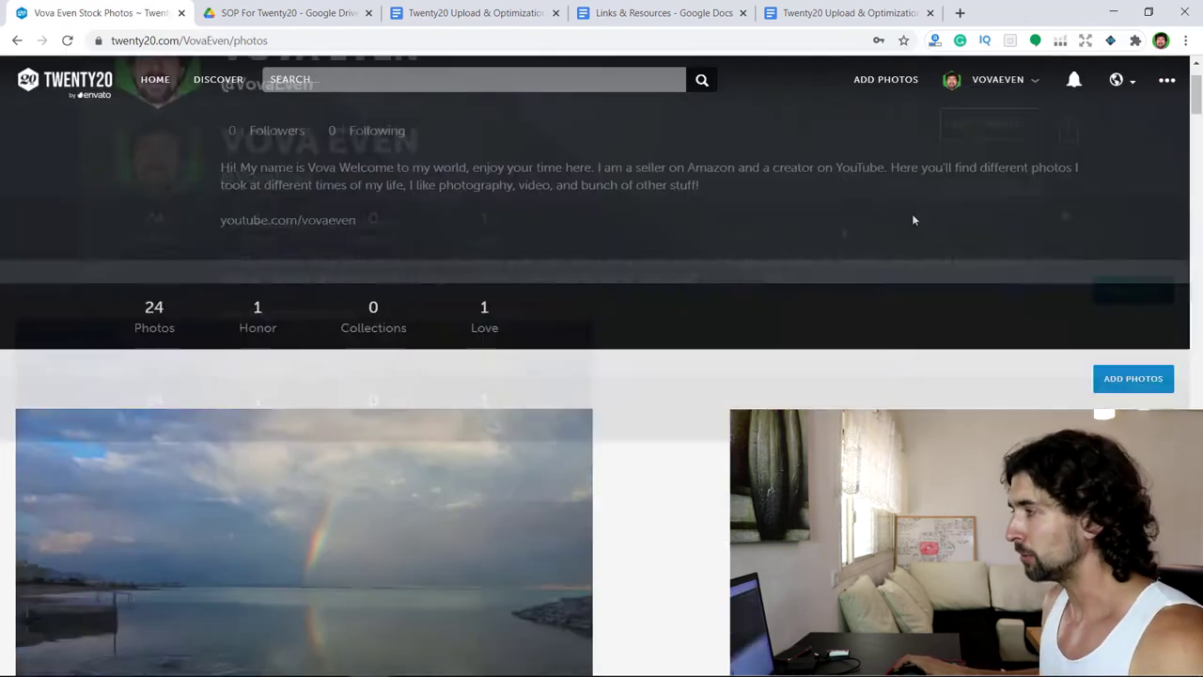
pyautogui.scroll(-15, 1170, 270)
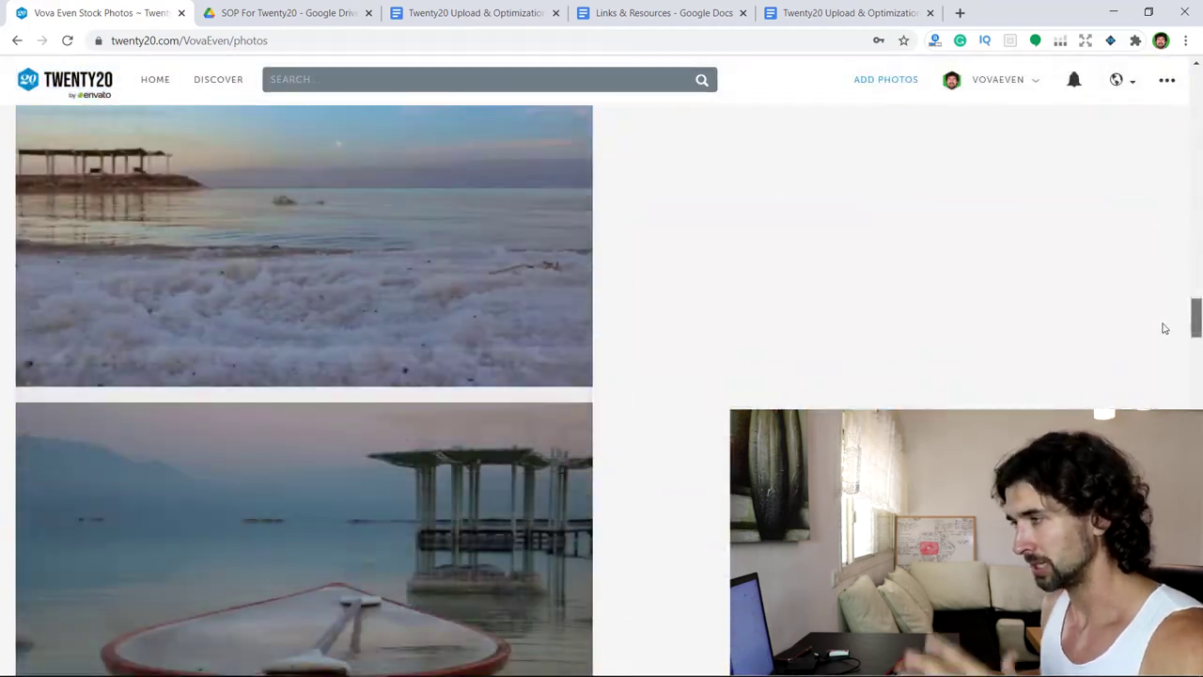
pyautogui.scroll(20, 884, 290)
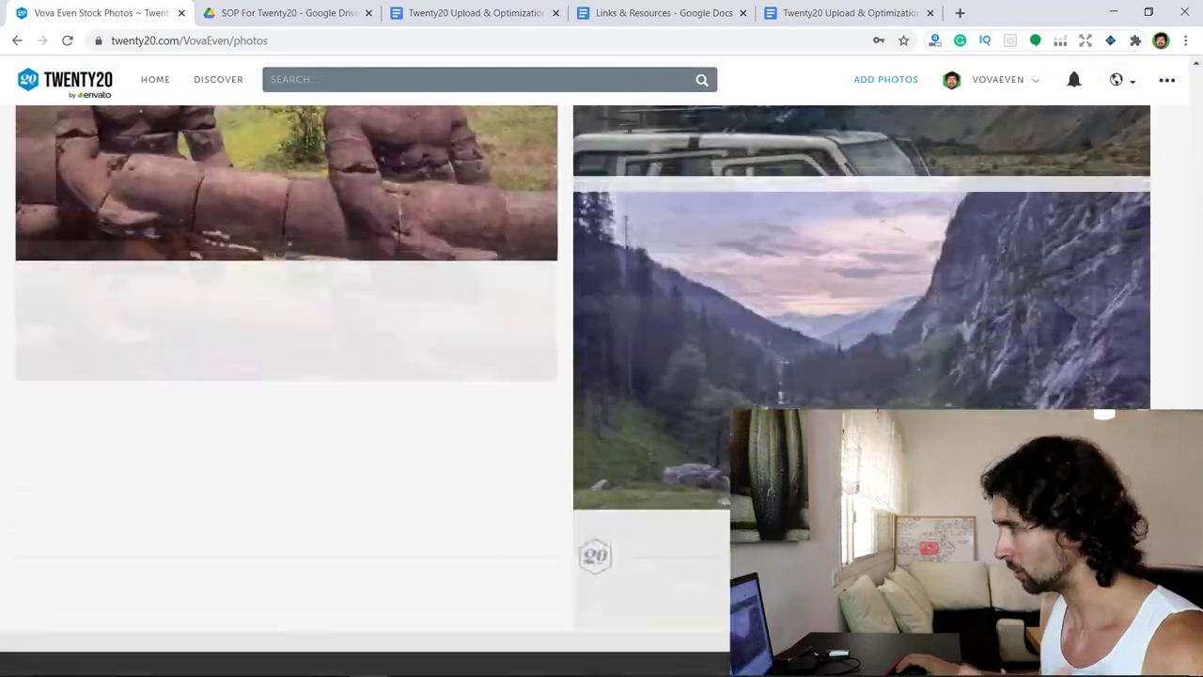
pyautogui.scroll(1, 870, 301)
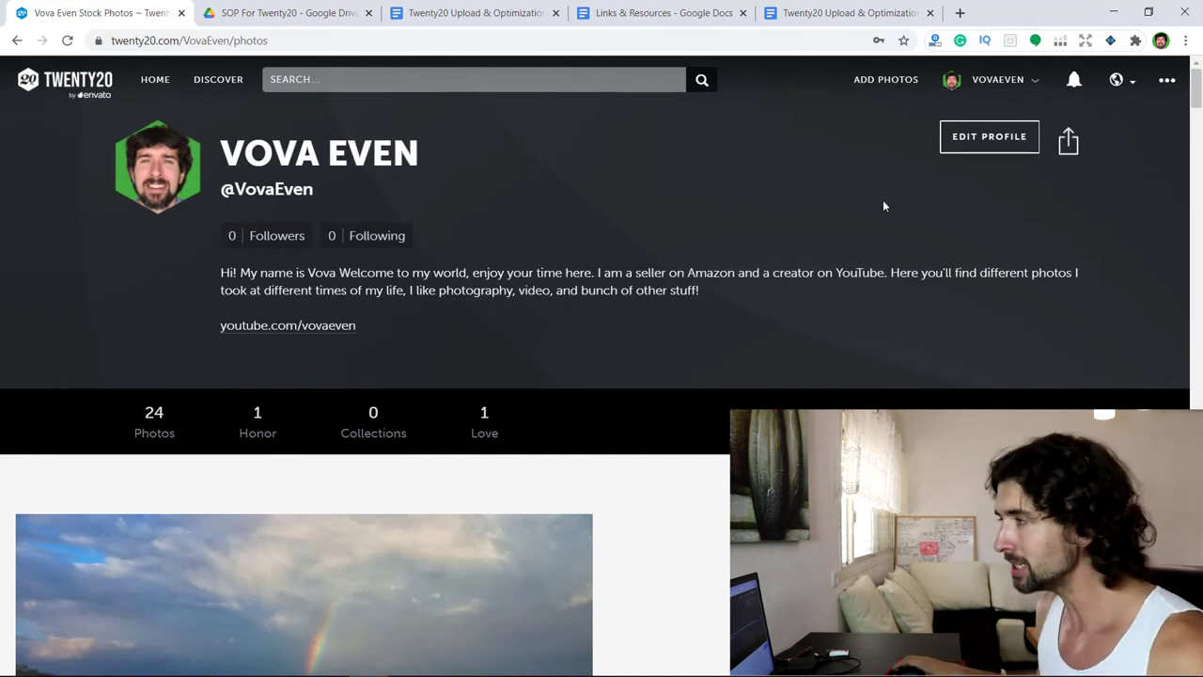
pyautogui.scroll(-1, 628, 235)
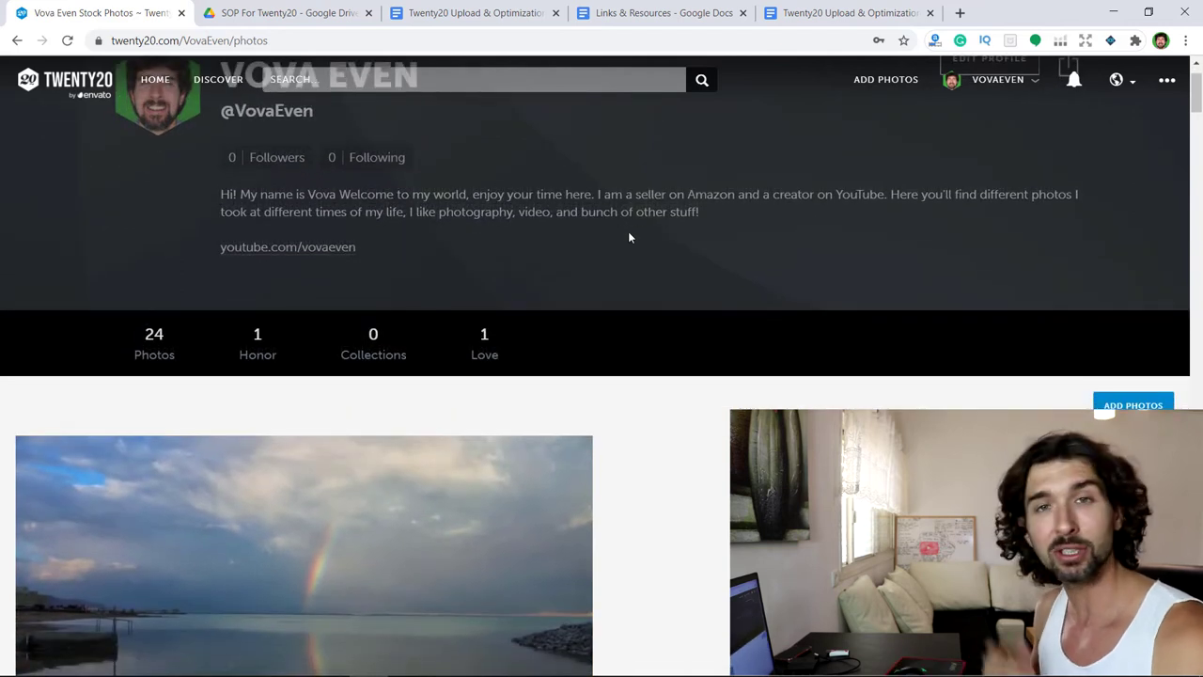
pyautogui.scroll(1, 630, 238)
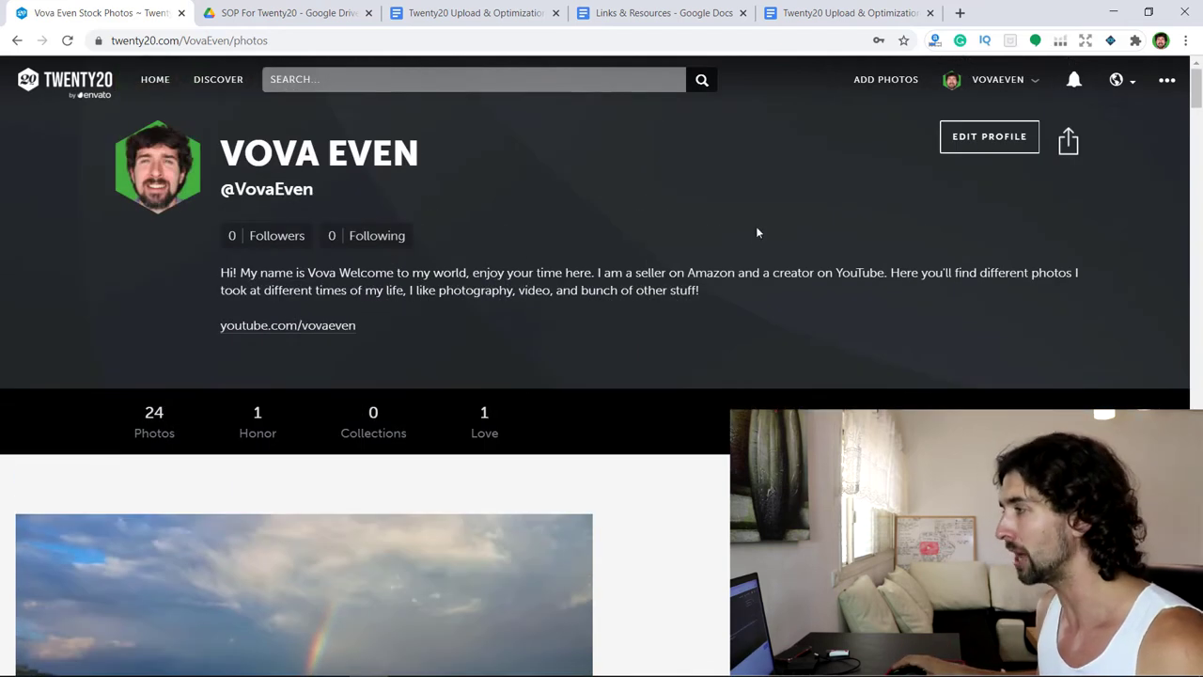
# Step: Start an ADD PHOTOS upload with My Device as the source, then switch to Drive
pyautogui.click(882, 82)
pyautogui.moveTo(432, 243)
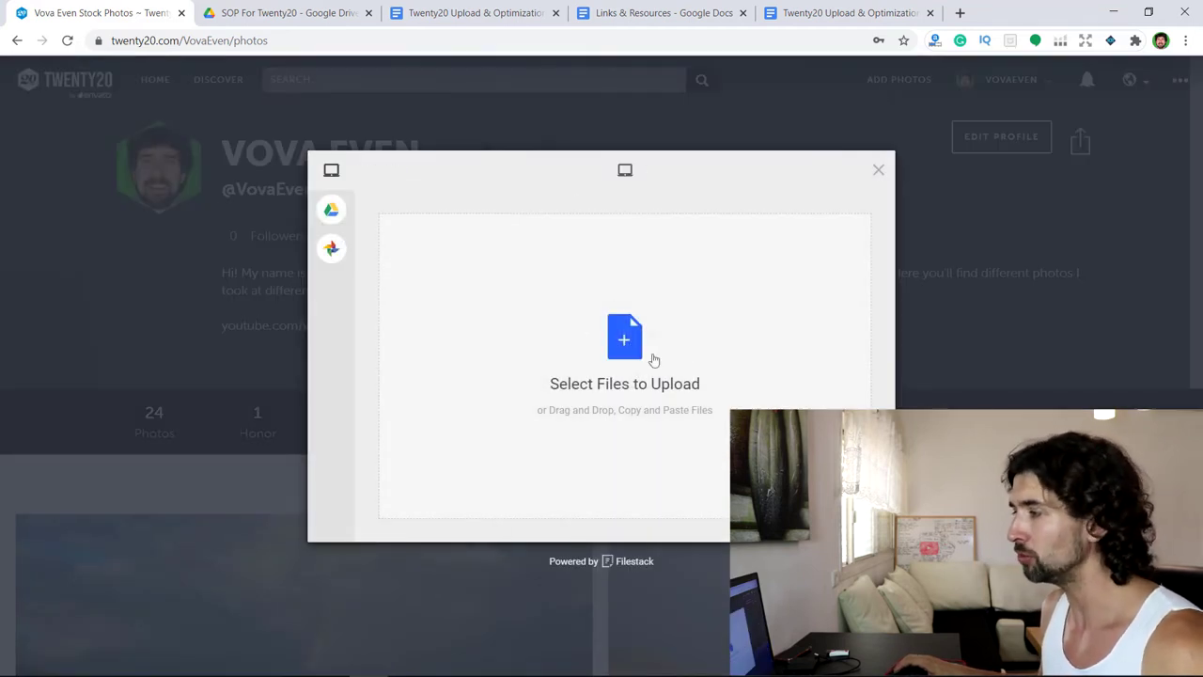
pyautogui.moveTo(353, 211)
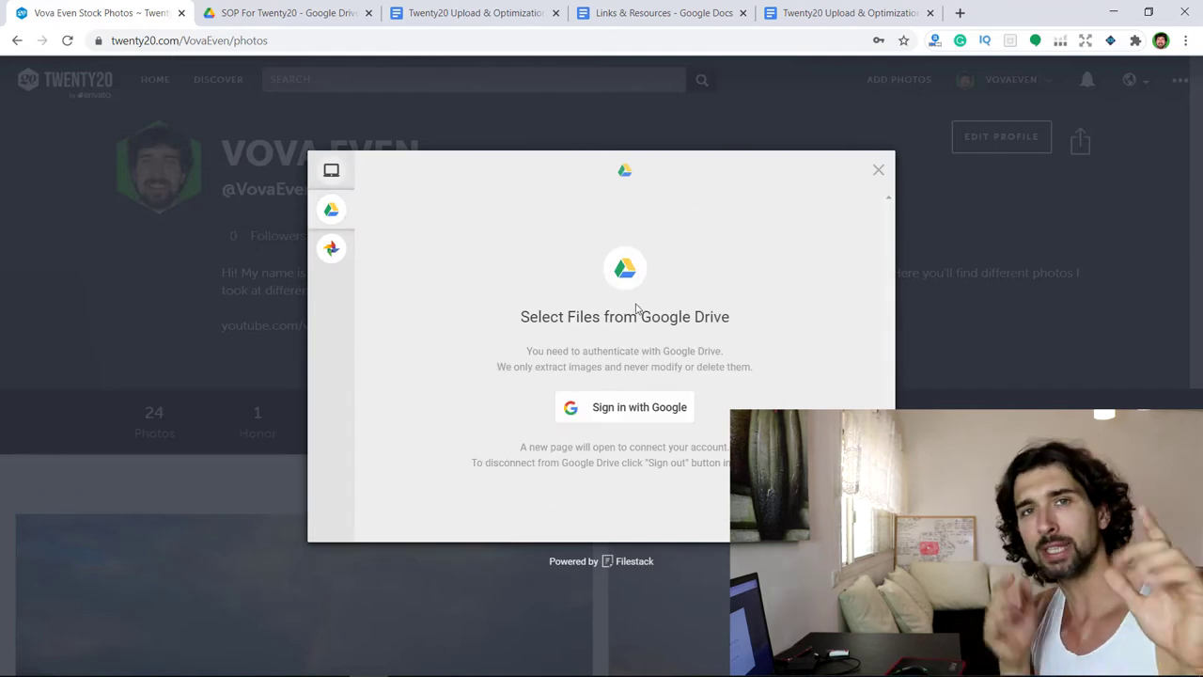
pyautogui.click(372, 177)
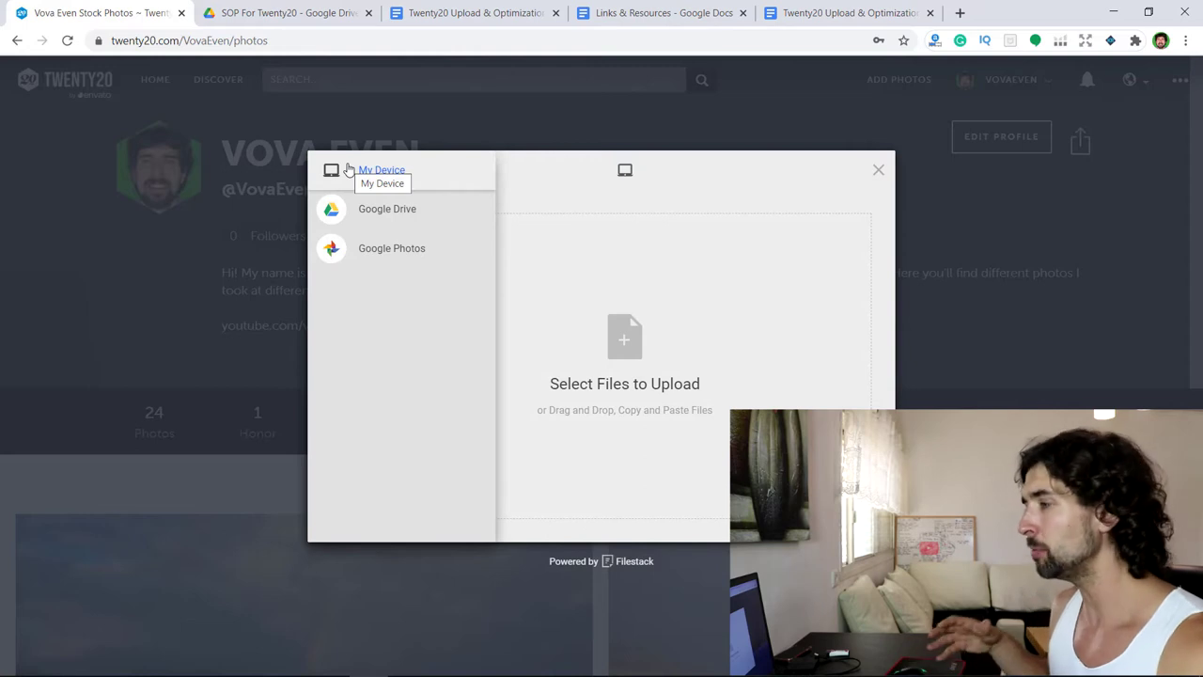
pyautogui.click(278, 15)
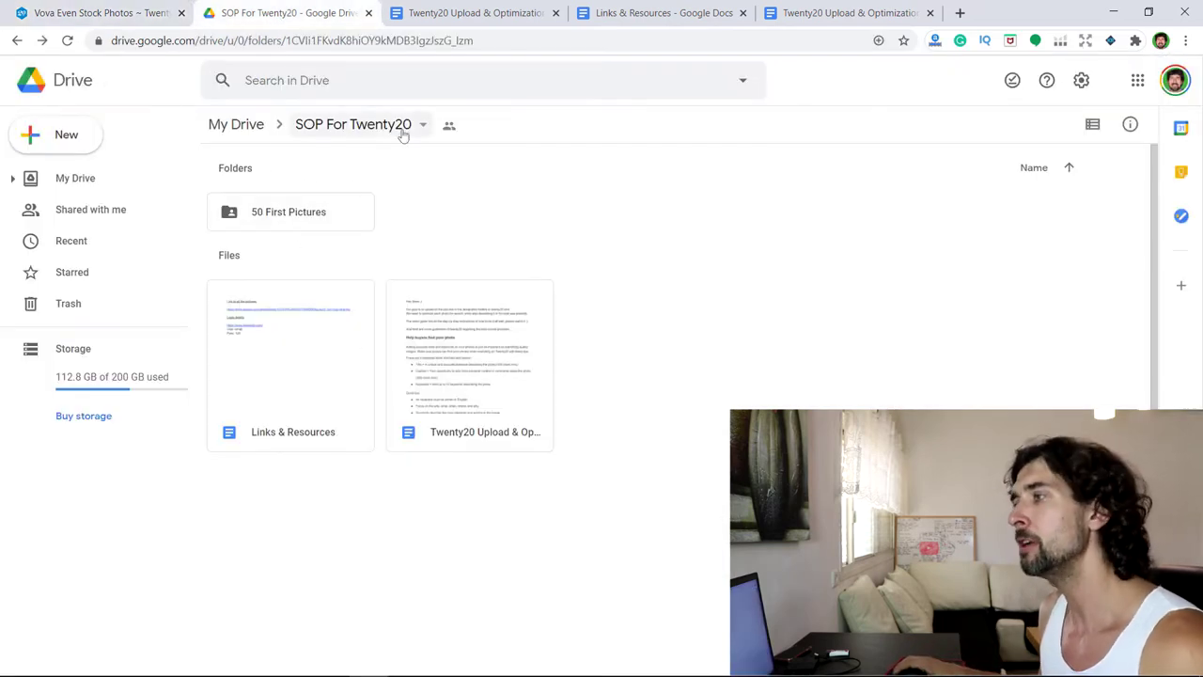
# Step: Confirm Pic1.JPG in 50 First Pictures, then return to the Twenty20 upload window
pyautogui.click(292, 214)
pyautogui.doubleClick(290, 214)
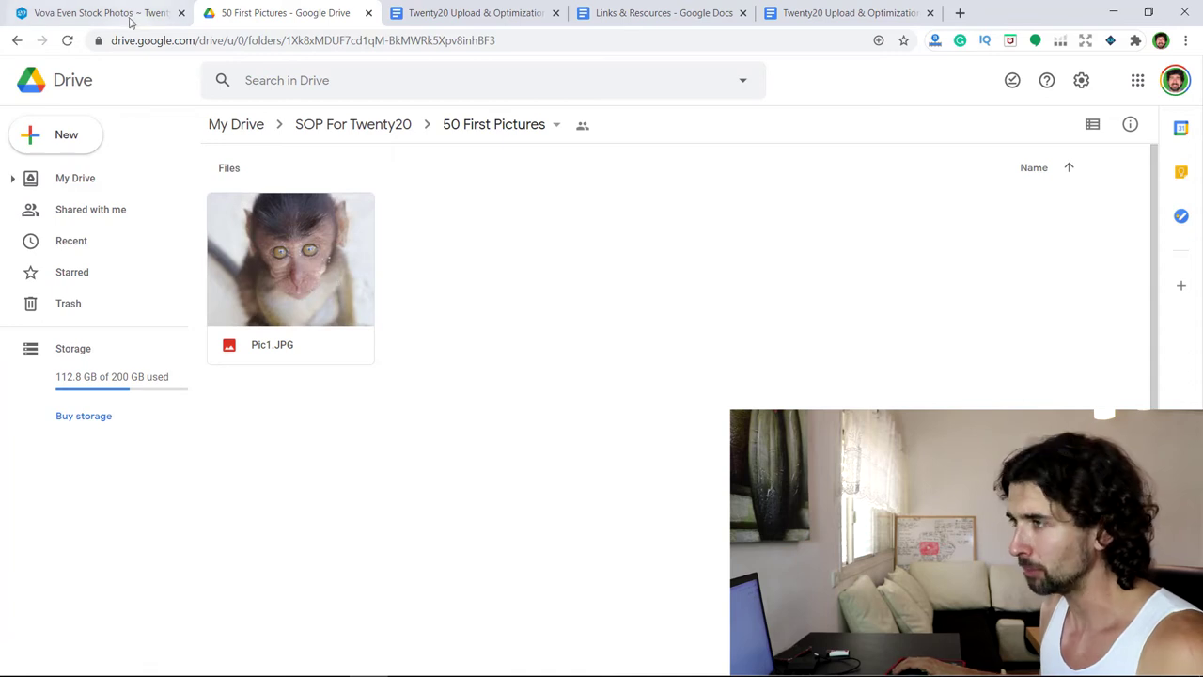
pyautogui.click(98, 13)
pyautogui.moveTo(350, 183)
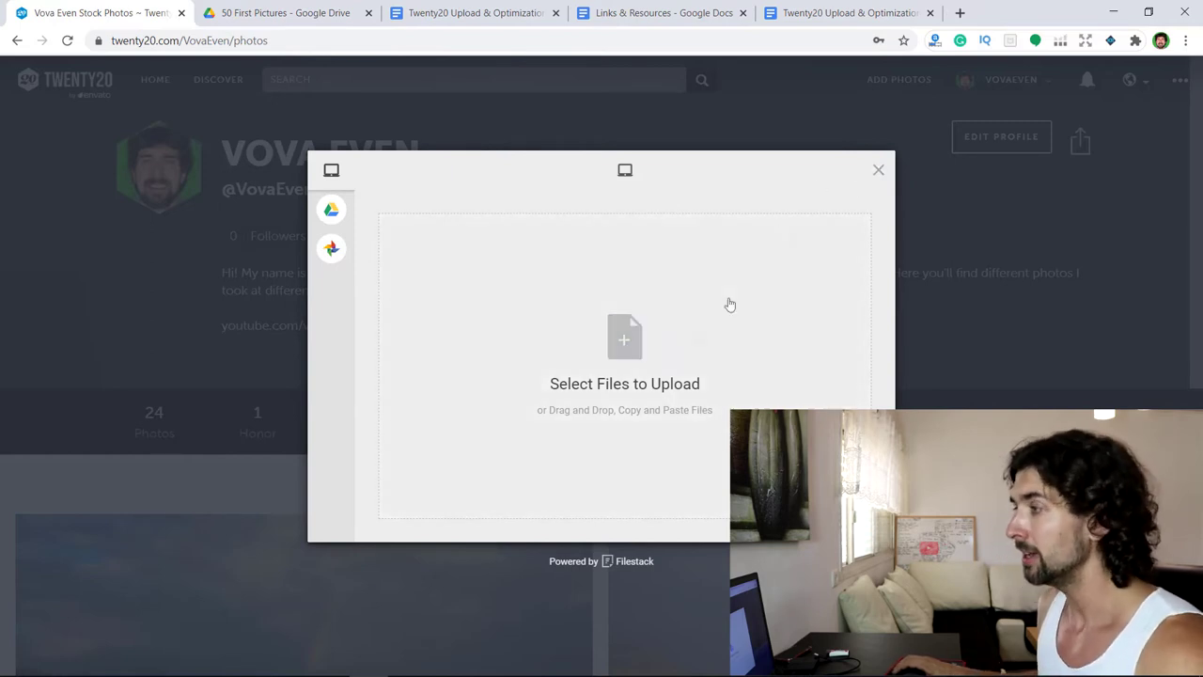
# Step: Try uploading 81QF7WPpQIL._AC_SL1500_ from the desktop; Twenty20 rejects it as under 1MB
pyautogui.click(691, 357)
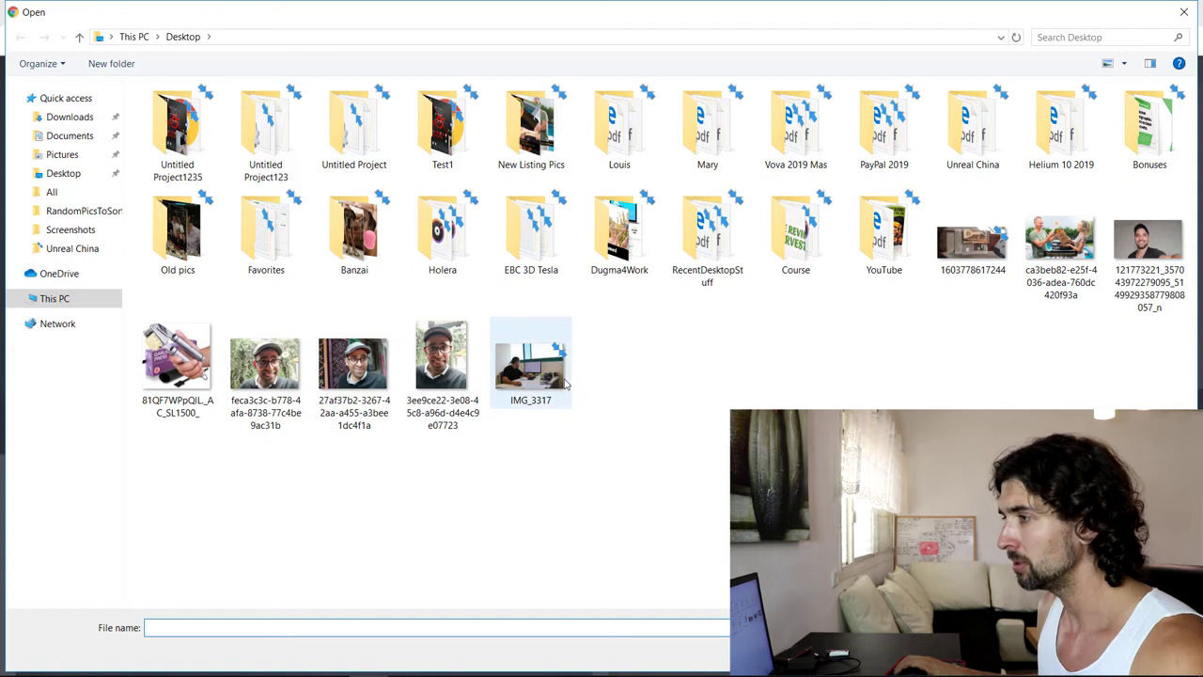
pyautogui.click(215, 351)
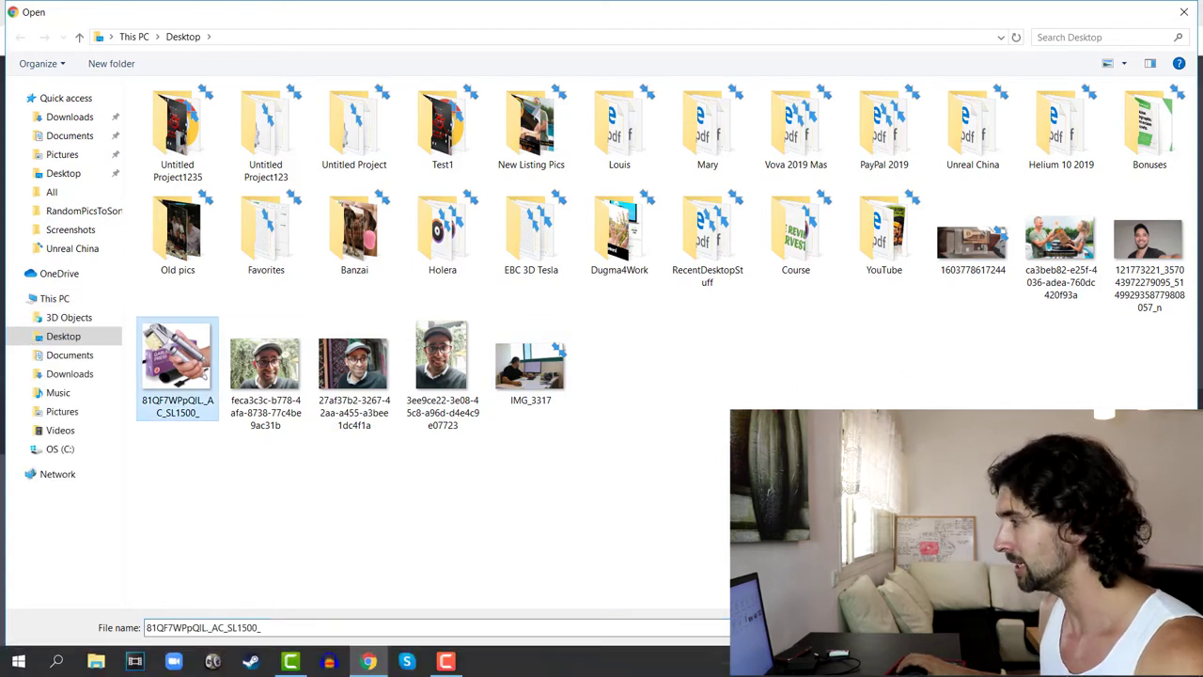
pyautogui.doubleClick(203, 366)
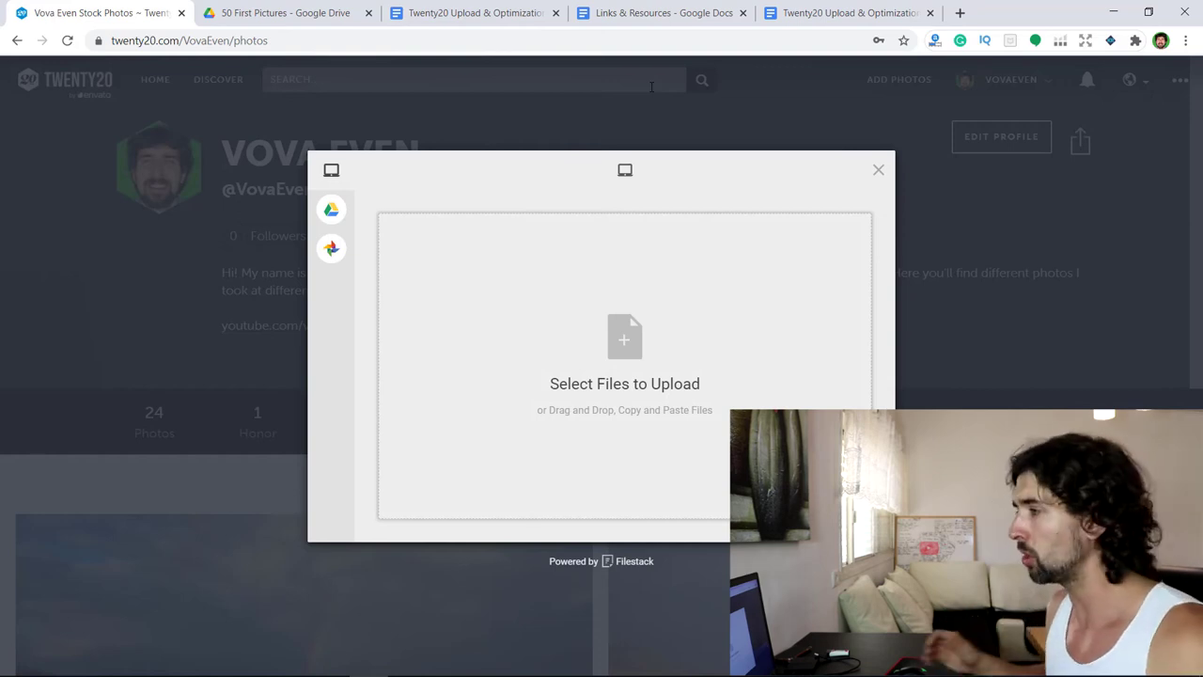
# Step: Close the empty upload window and open the jeep-driver photo from the profile grid
pyautogui.click(879, 172)
pyautogui.scroll(-15, 748, 252)
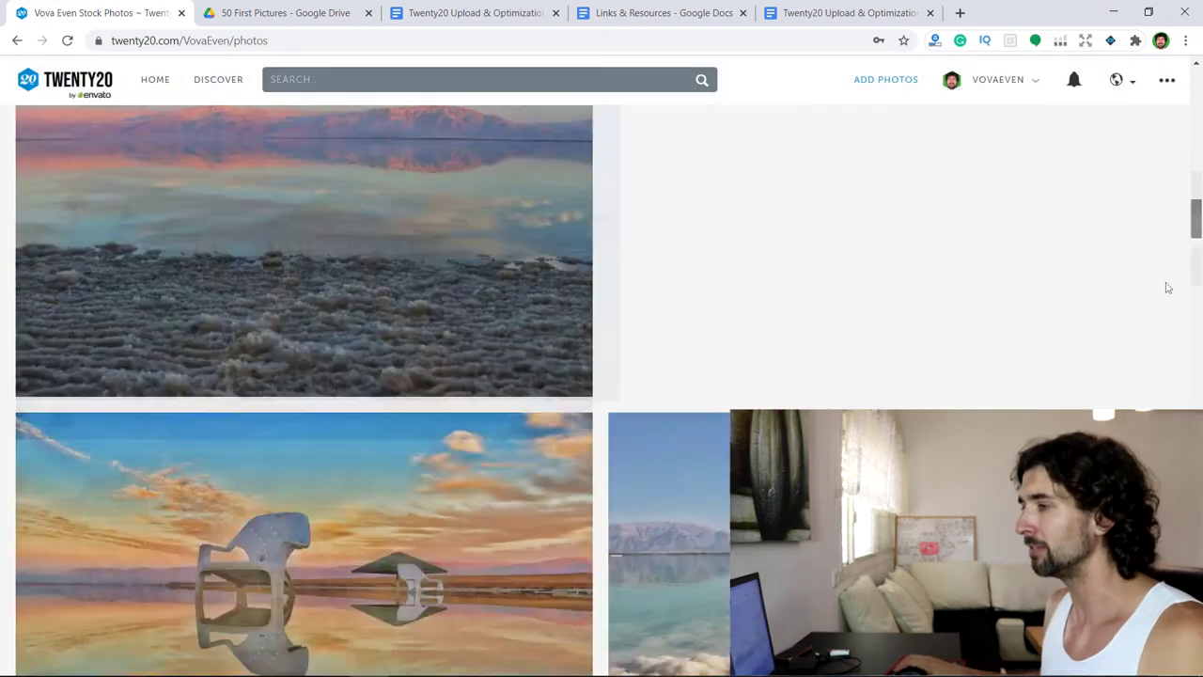
pyautogui.scroll(3, 848, 377)
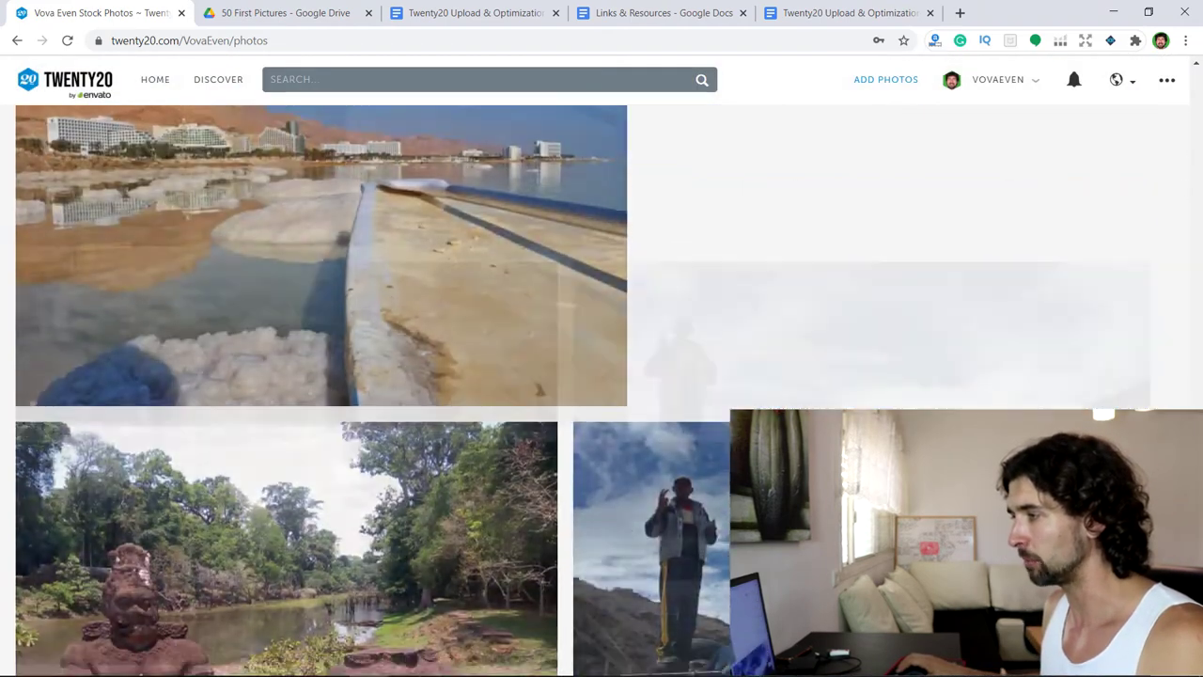
pyautogui.scroll(-2, 848, 377)
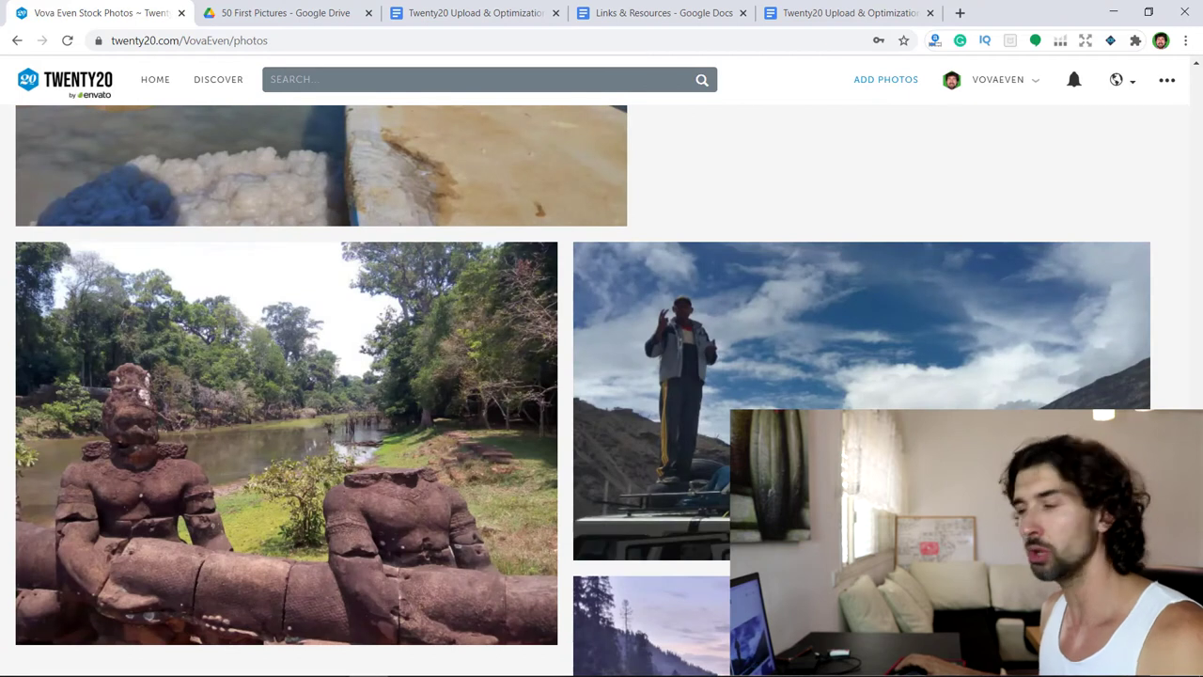
pyautogui.click(868, 372)
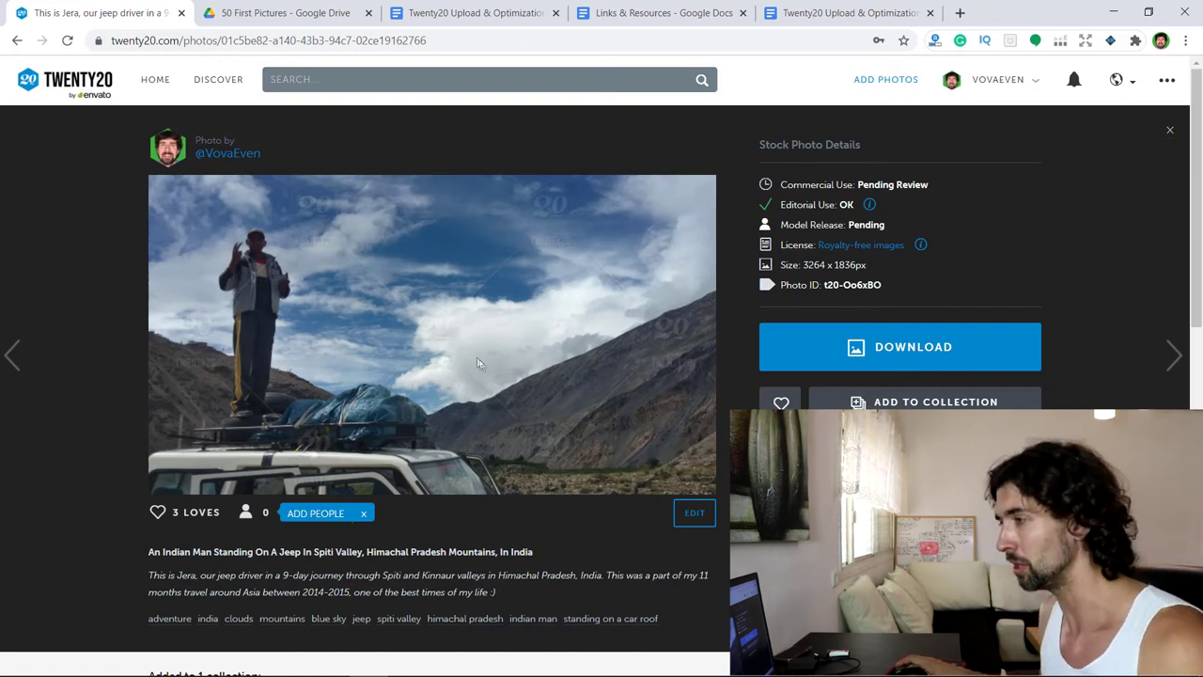
# Step: Highlight and review the jeep-driver photo's title on its detail page
pyautogui.scroll(-1, 460, 336)
pyautogui.scroll(1, 460, 343)
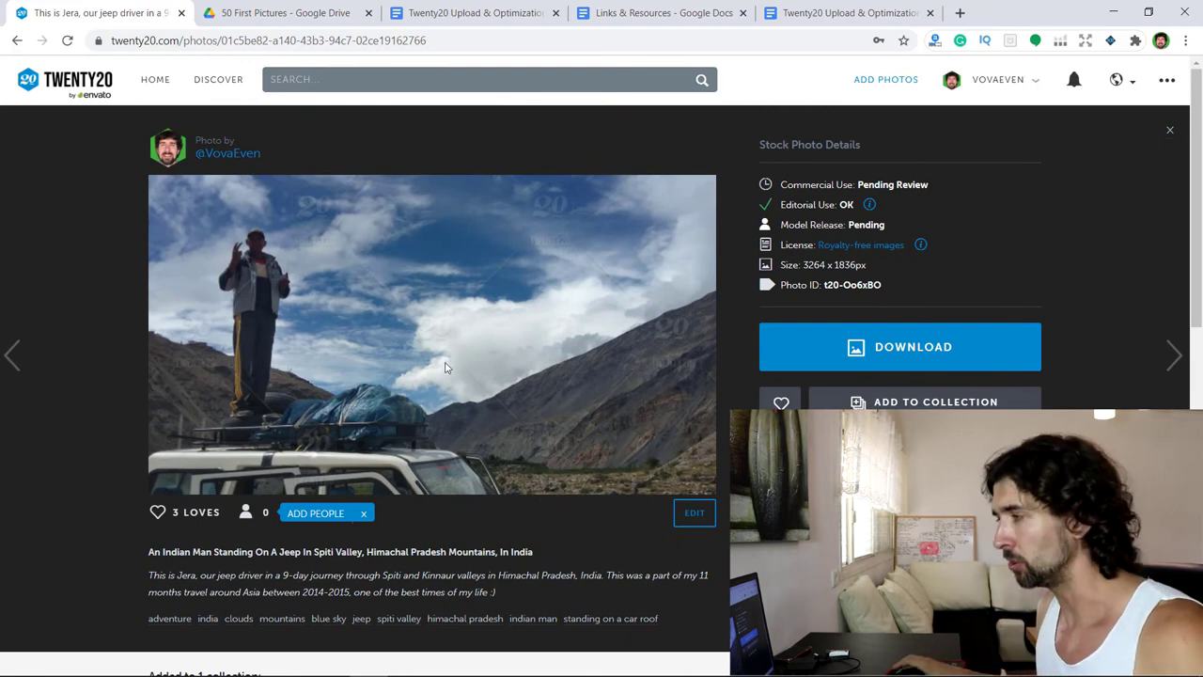
pyautogui.scroll(-1, 422, 384)
pyautogui.moveTo(564, 479); pyautogui.dragTo(147, 467)
pyautogui.click(543, 476)
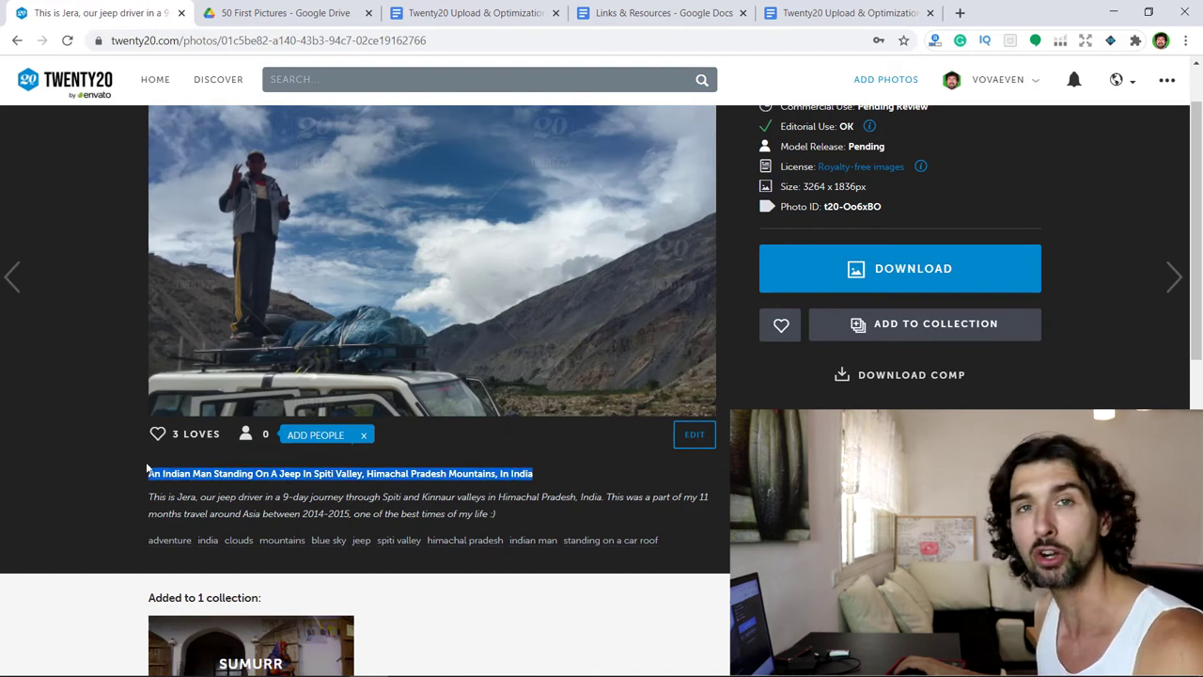
pyautogui.click(214, 474)
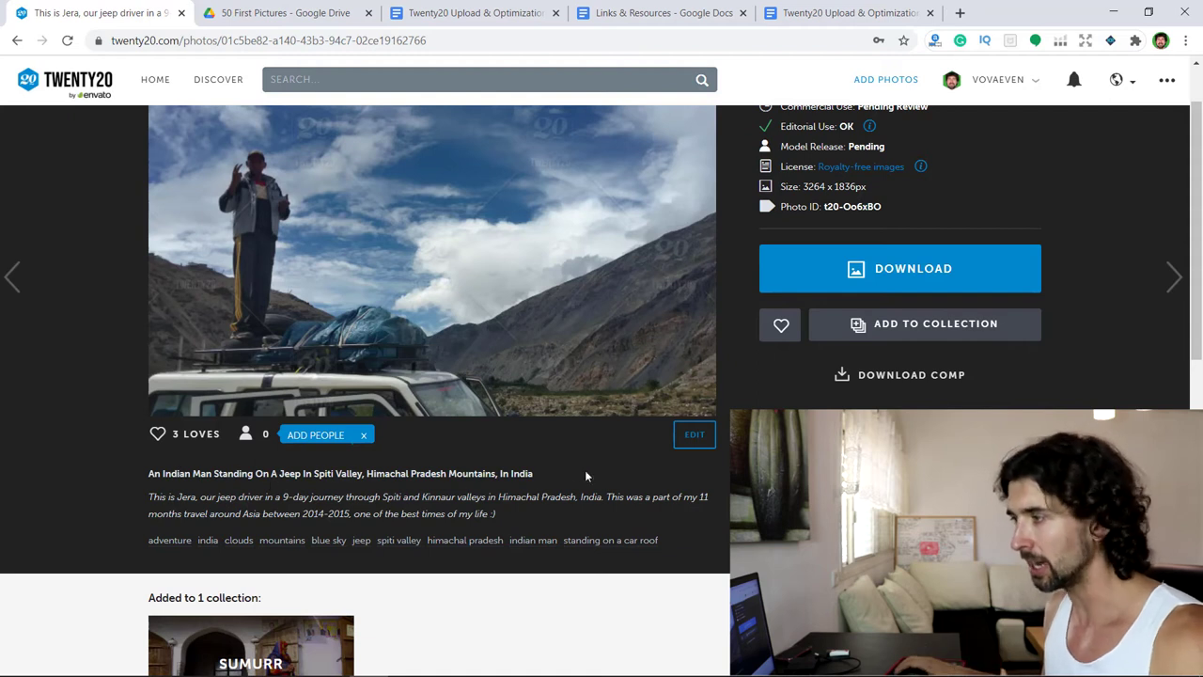
pyautogui.moveTo(540, 476)
pyautogui.mouseDown()
pyautogui.moveTo(172, 494)
pyautogui.moveTo(541, 474)
pyautogui.mouseUp()
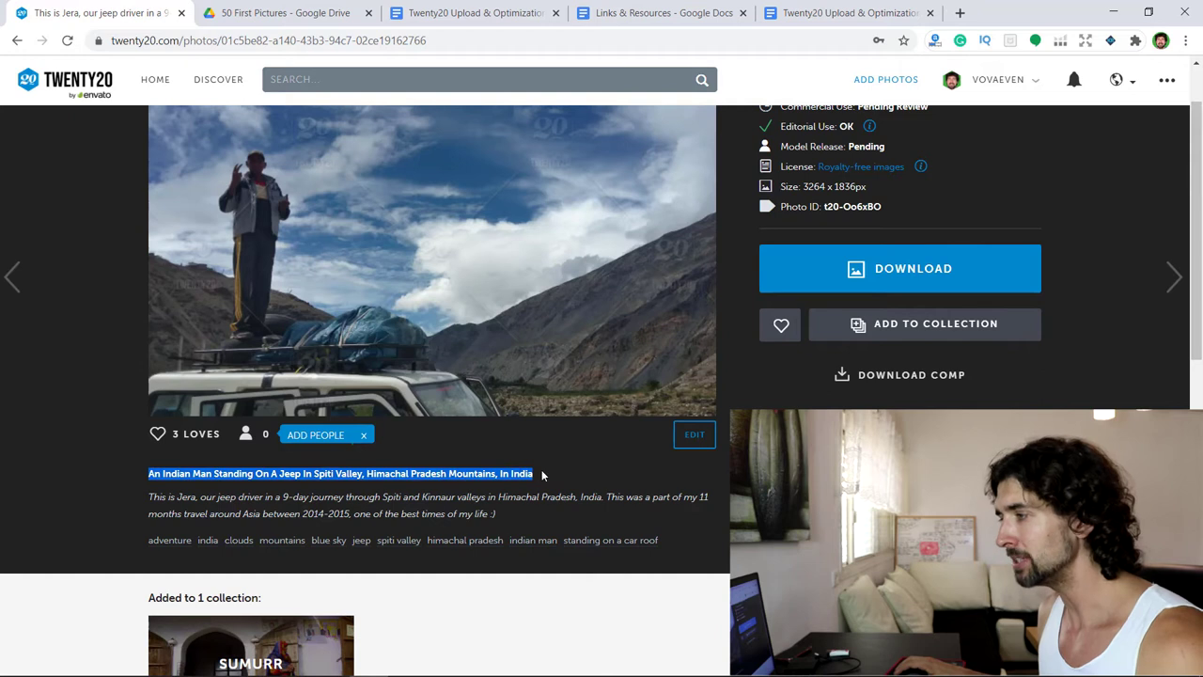
pyautogui.click(541, 469)
pyautogui.scroll(1, 545, 475)
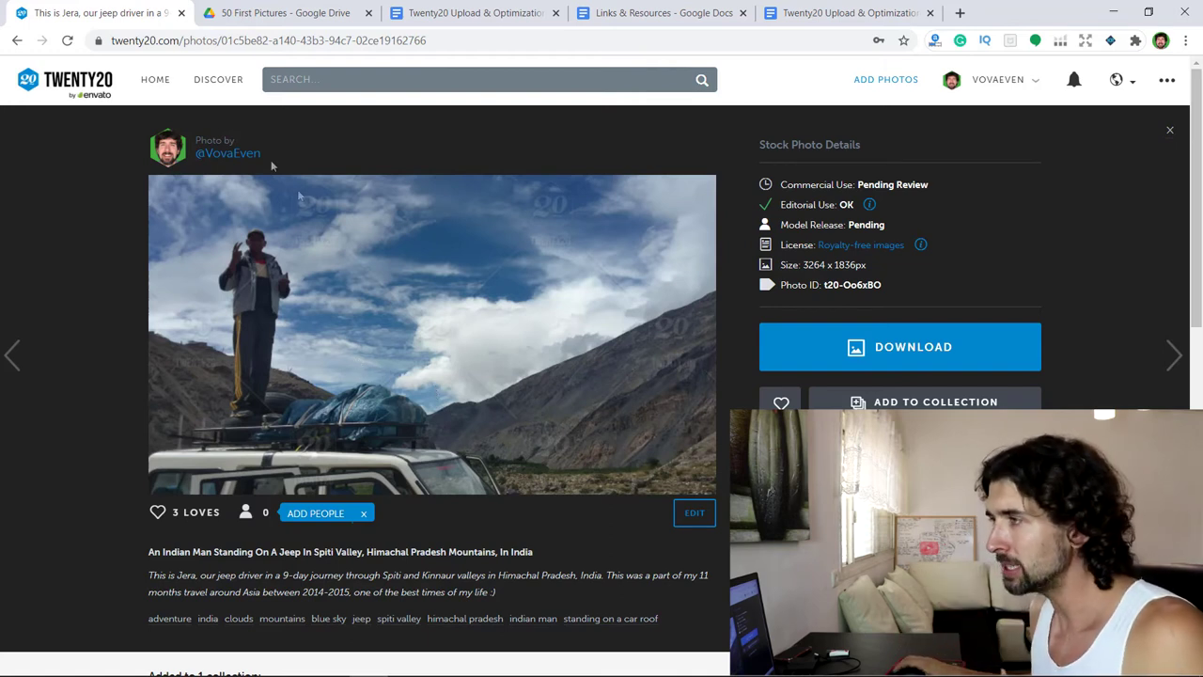
pyautogui.click(282, 13)
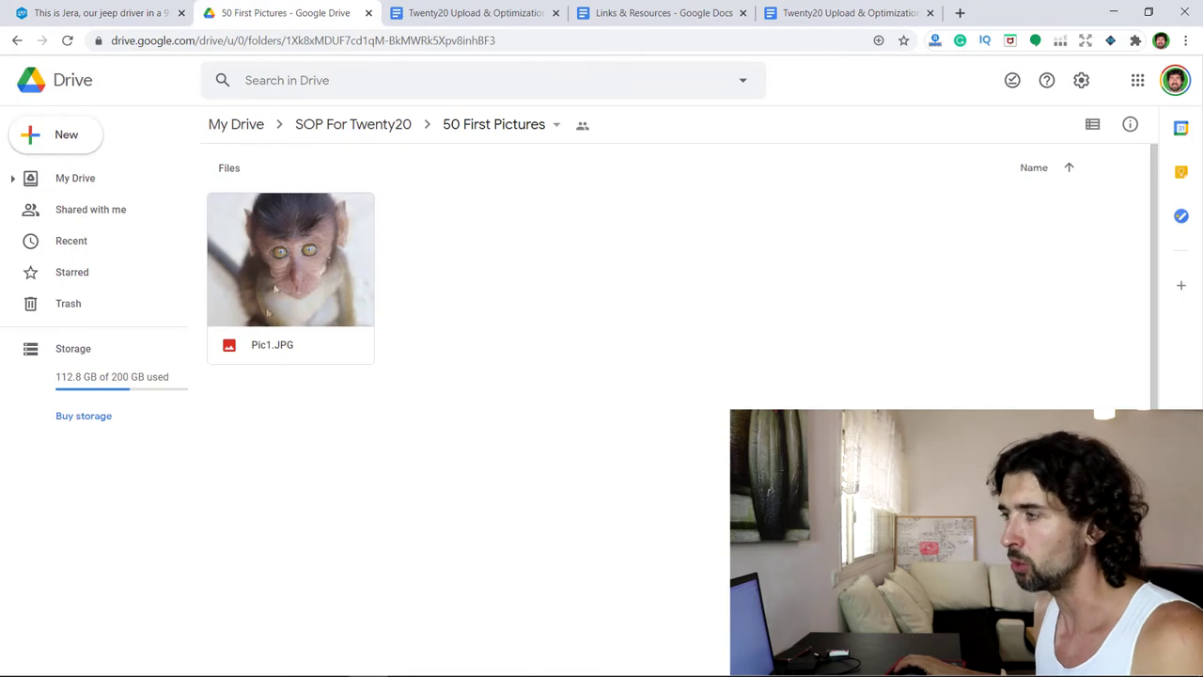
pyautogui.click(89, 13)
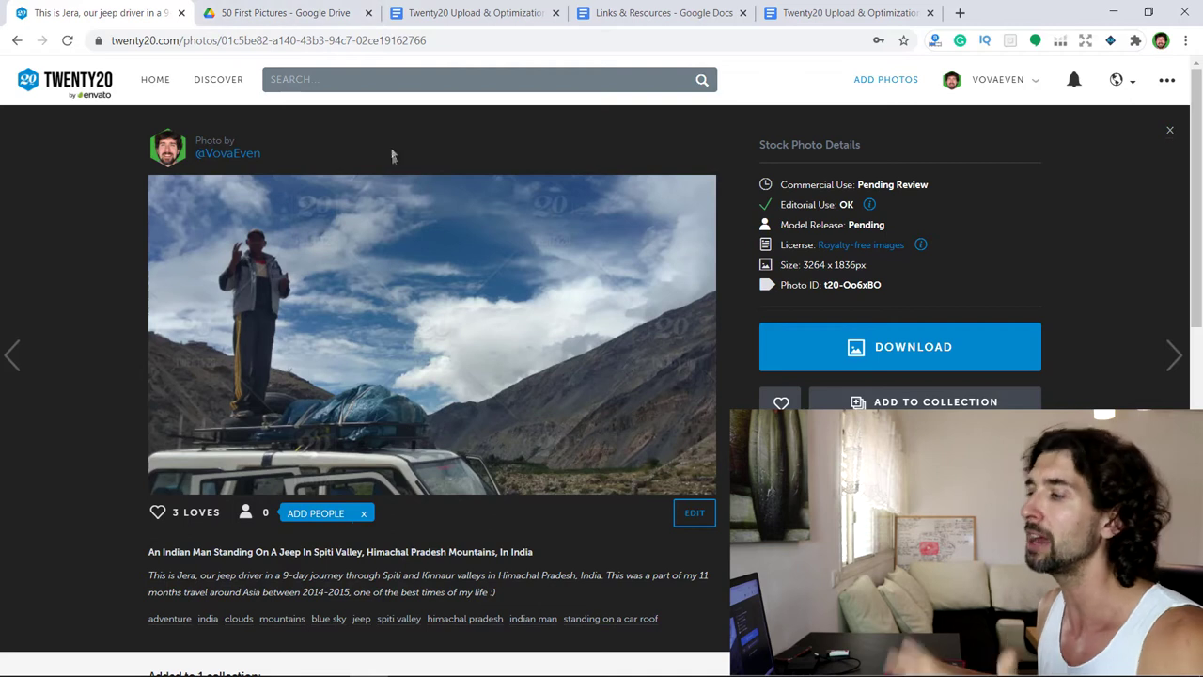
pyautogui.click(282, 13)
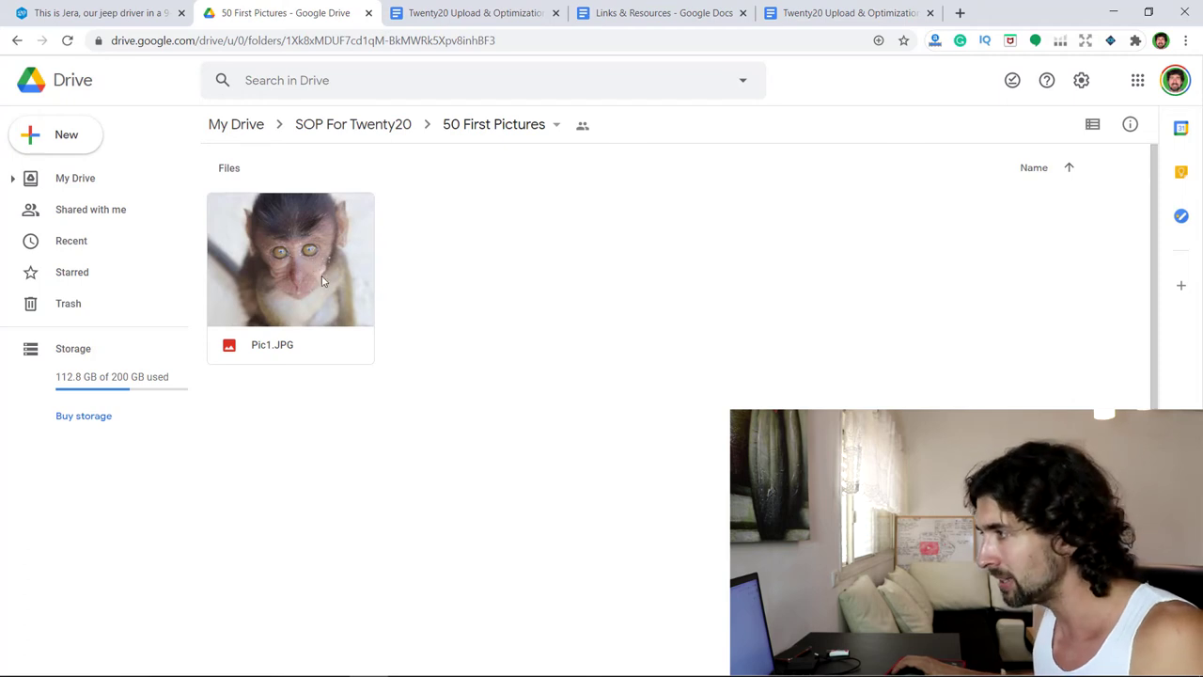
pyautogui.doubleClick(322, 275)
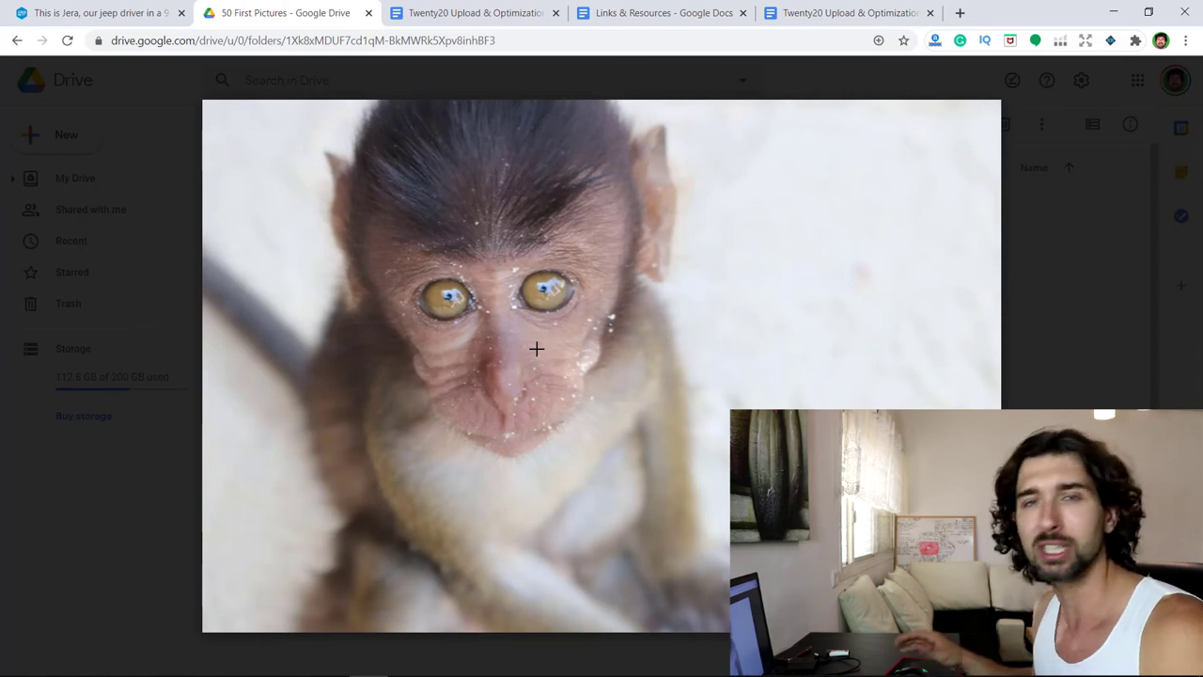
pyautogui.press('Escape')
# Step: Return to the Twenty20 jeep photo page and highlight its Spiti Valley title
pyautogui.hotkey('ctrl', 'shift', 'Tab')
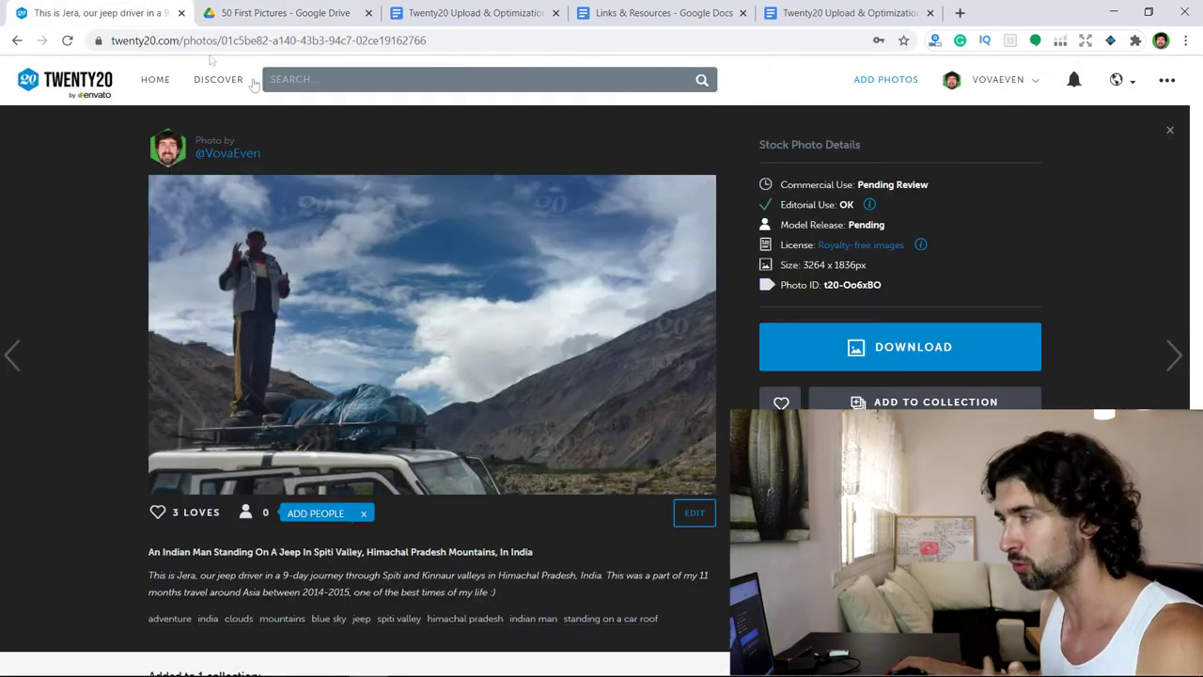
pyautogui.moveTo(532, 552); pyautogui.dragTo(587, 556)
pyautogui.click(584, 559)
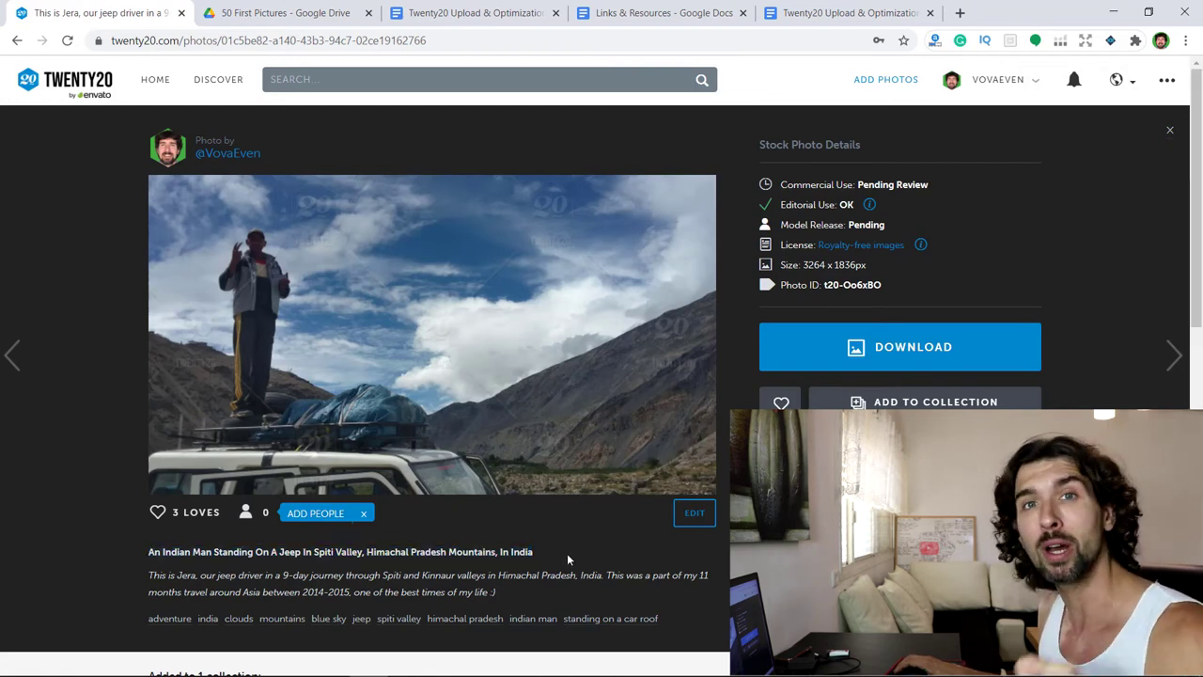
# Step: Select the 9-day Spiti and Kinnaur trip description paragraph to review it
pyautogui.scroll(-1, 567, 553)
pyautogui.moveTo(510, 515); pyautogui.dragTo(148, 496)
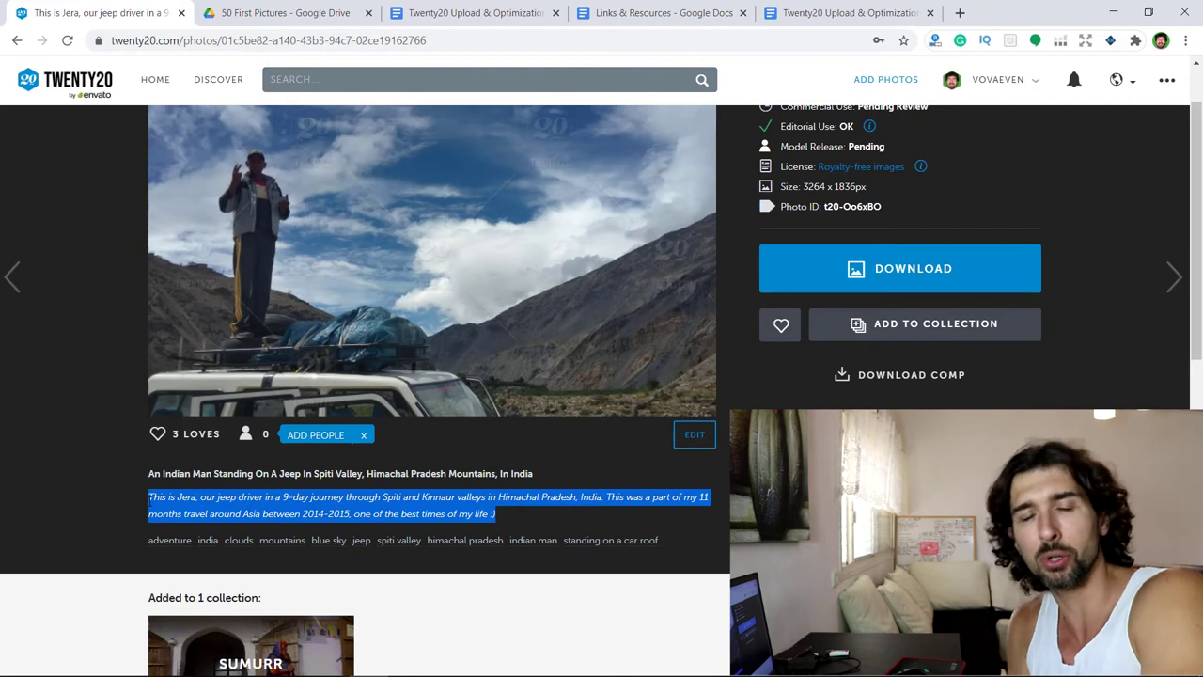
pyautogui.moveTo(509, 516); pyautogui.dragTo(328, 499)
pyautogui.tripleClick(311, 498)
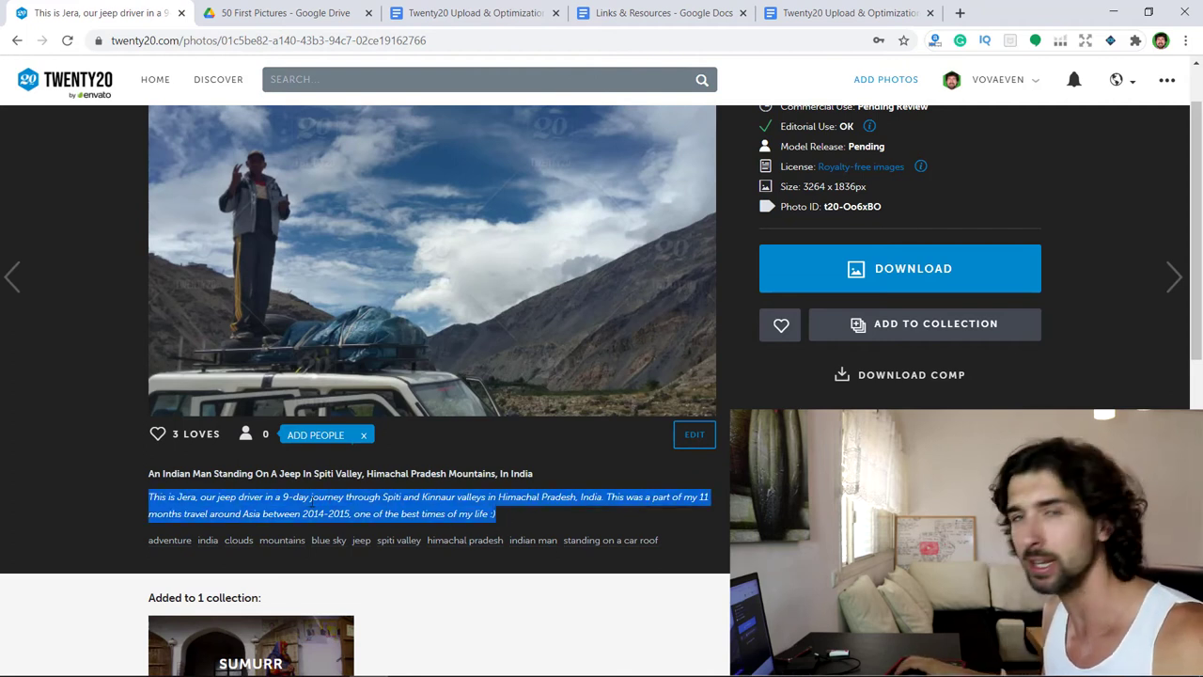
pyautogui.click(511, 518)
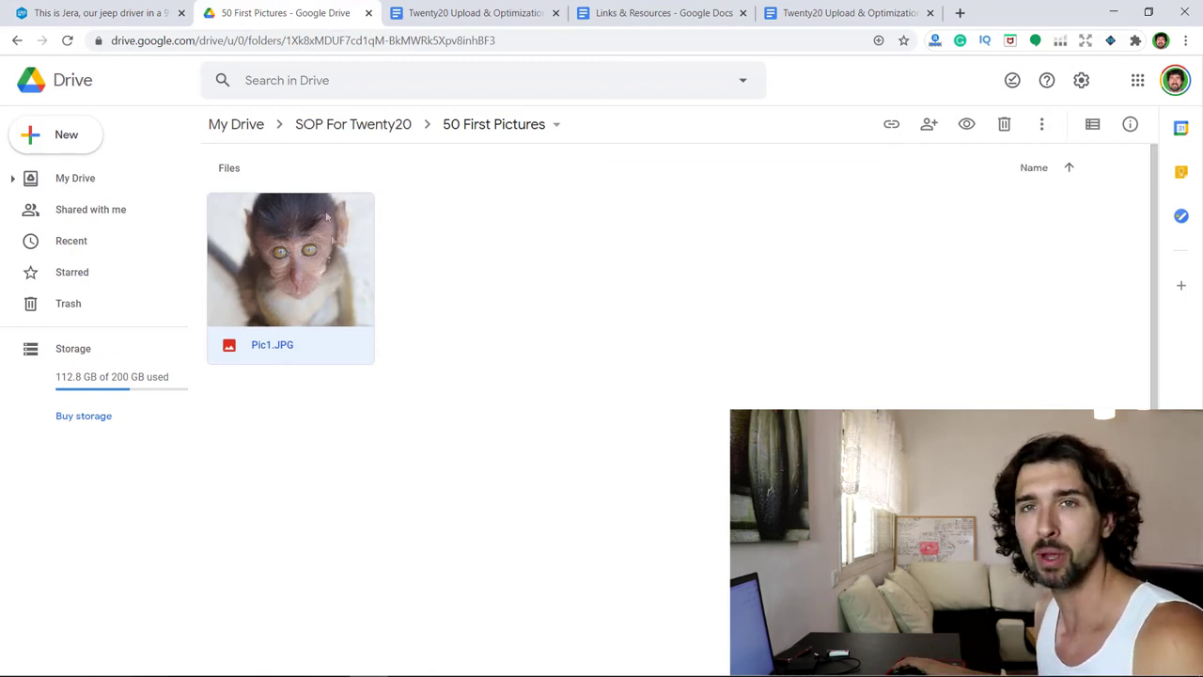
# Step: Back on Twenty20, highlight the description, first tags and 'Spiti Valley' in the title
pyautogui.click(122, 11)
pyautogui.moveTo(447, 528); pyautogui.dragTo(316, 528)
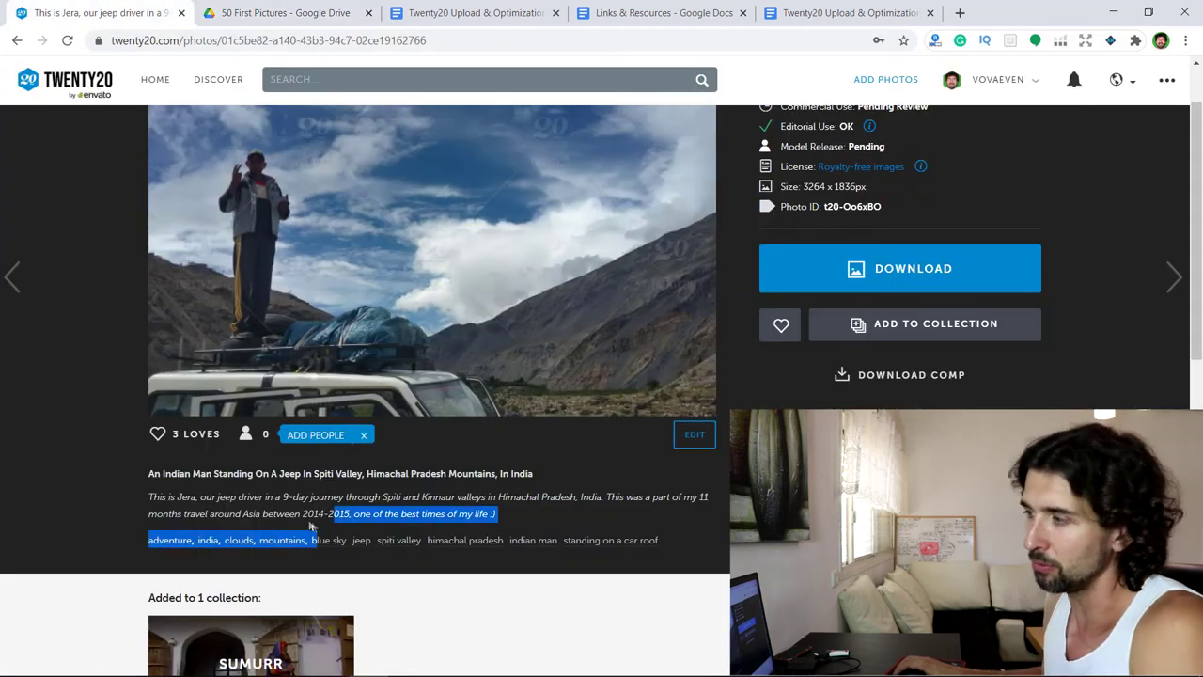
pyautogui.click(312, 526)
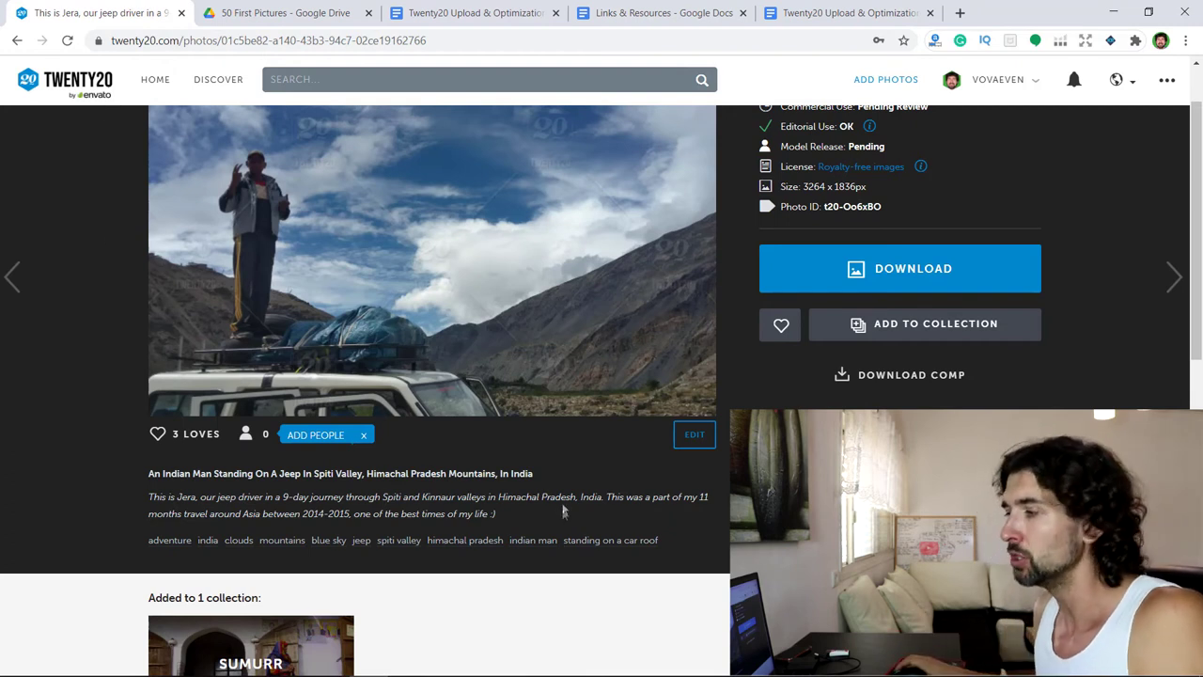
pyautogui.moveTo(514, 517); pyautogui.dragTo(148, 496)
pyautogui.click(148, 496)
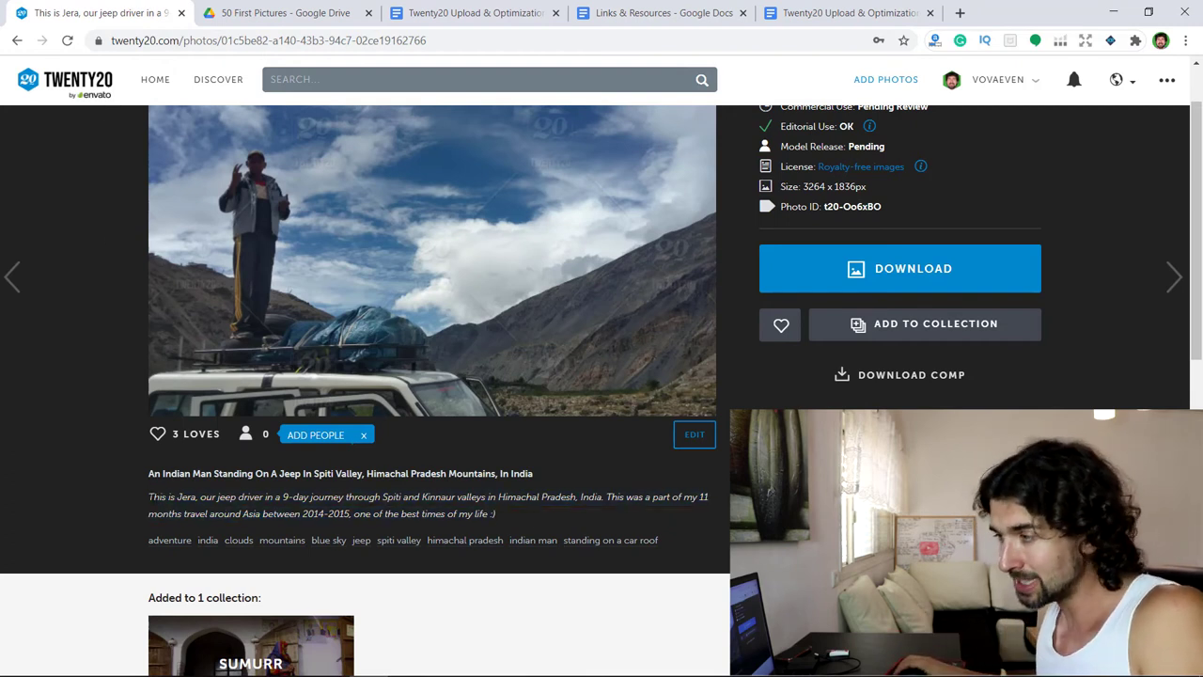
pyautogui.moveTo(314, 474); pyautogui.dragTo(365, 475)
pyautogui.click(371, 486)
# Step: Alternate between the 50 First Pictures Drive folder and the jeep photo's title and description
pyautogui.click(282, 13)
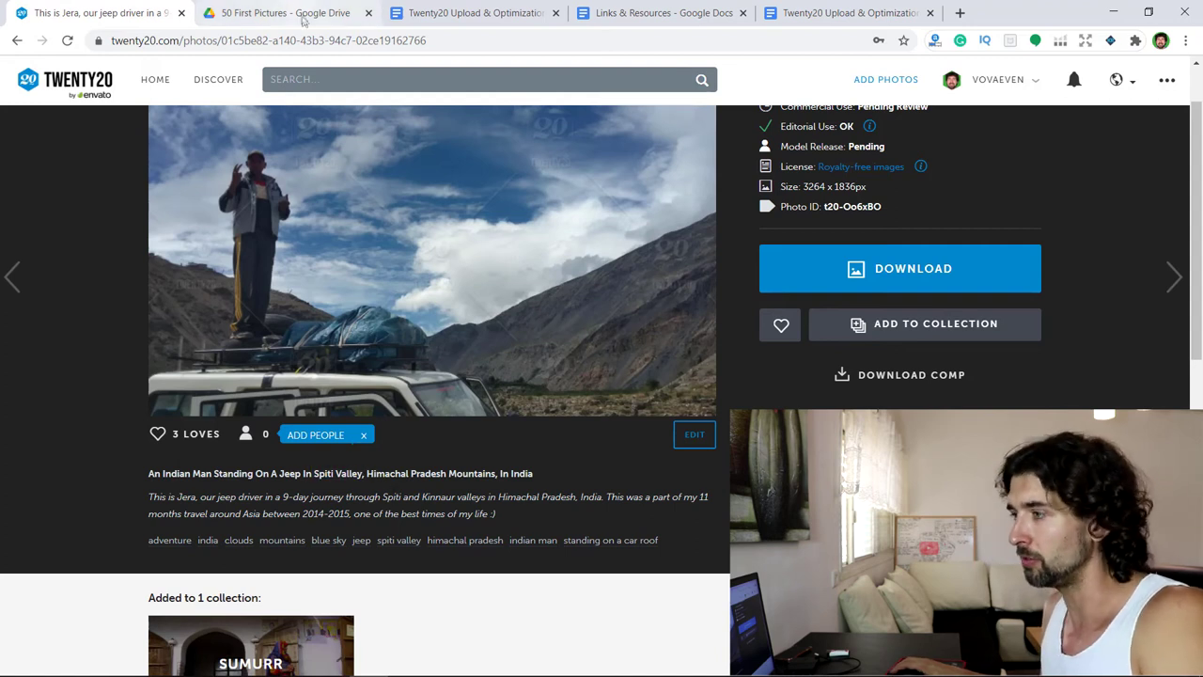
pyautogui.click(104, 10)
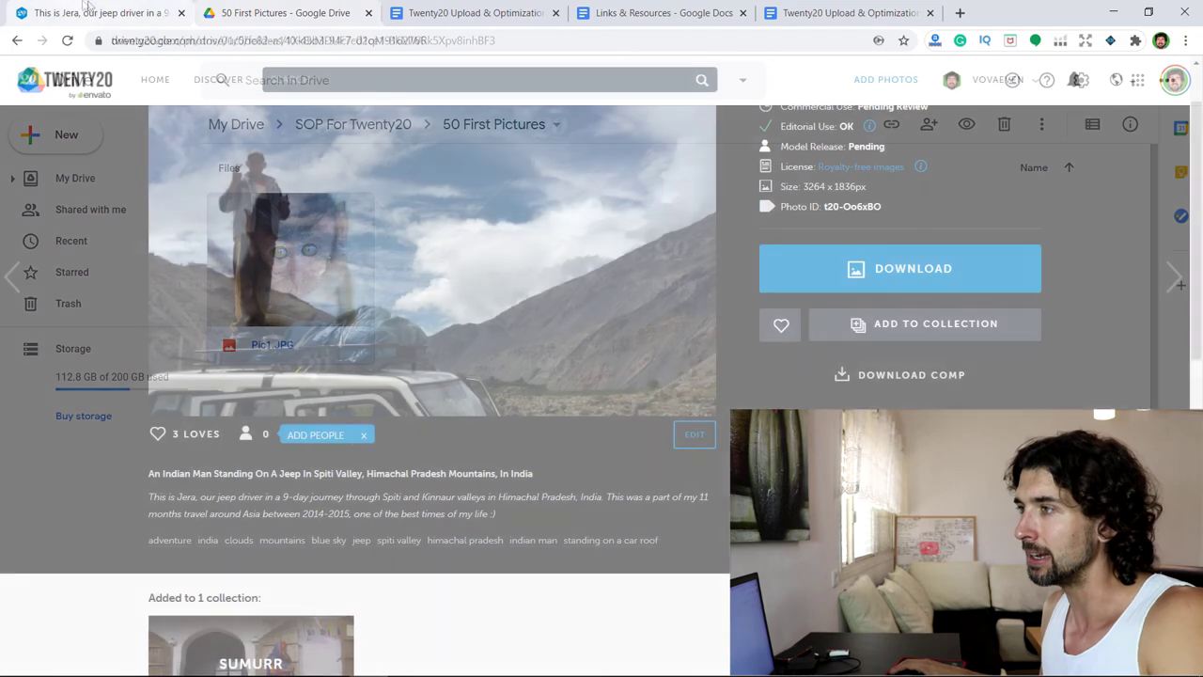
pyautogui.click(282, 13)
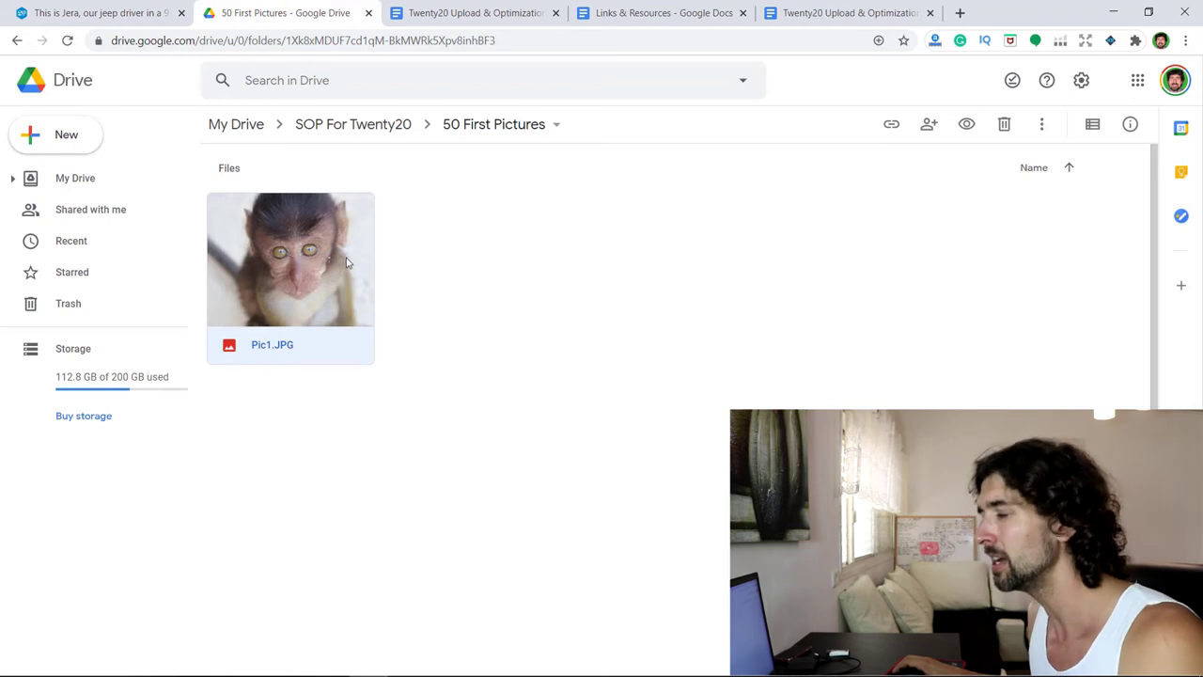
pyautogui.click(138, 11)
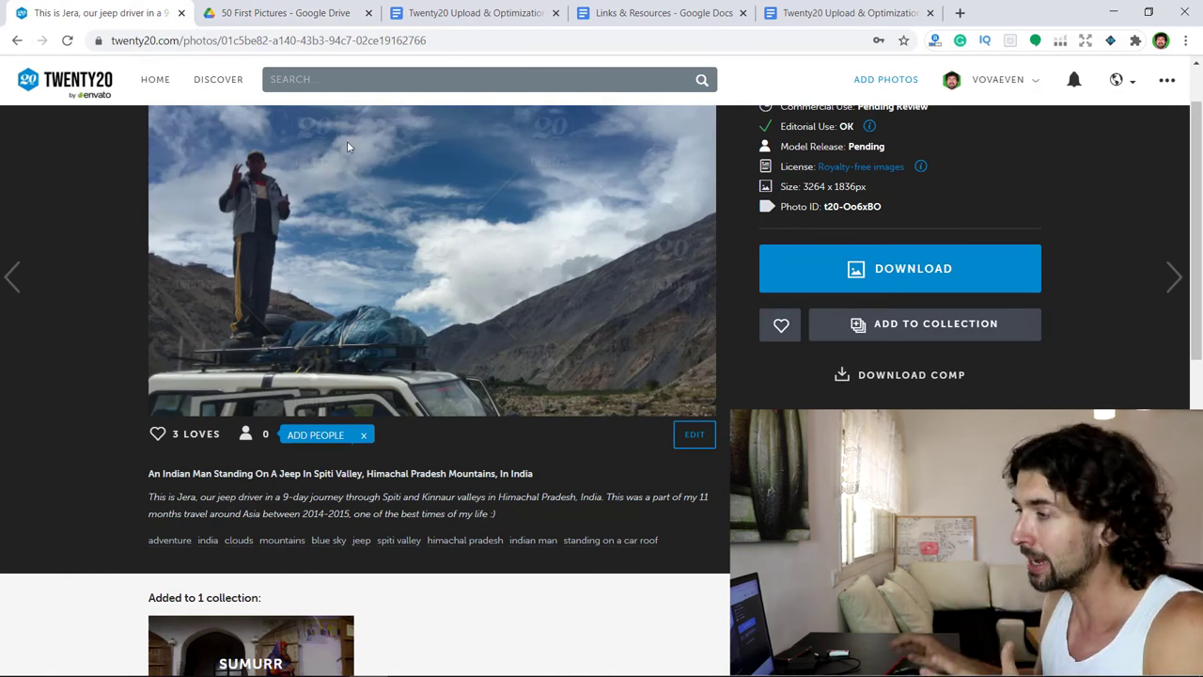
pyautogui.moveTo(559, 496); pyautogui.dragTo(310, 473)
pyautogui.click(498, 515)
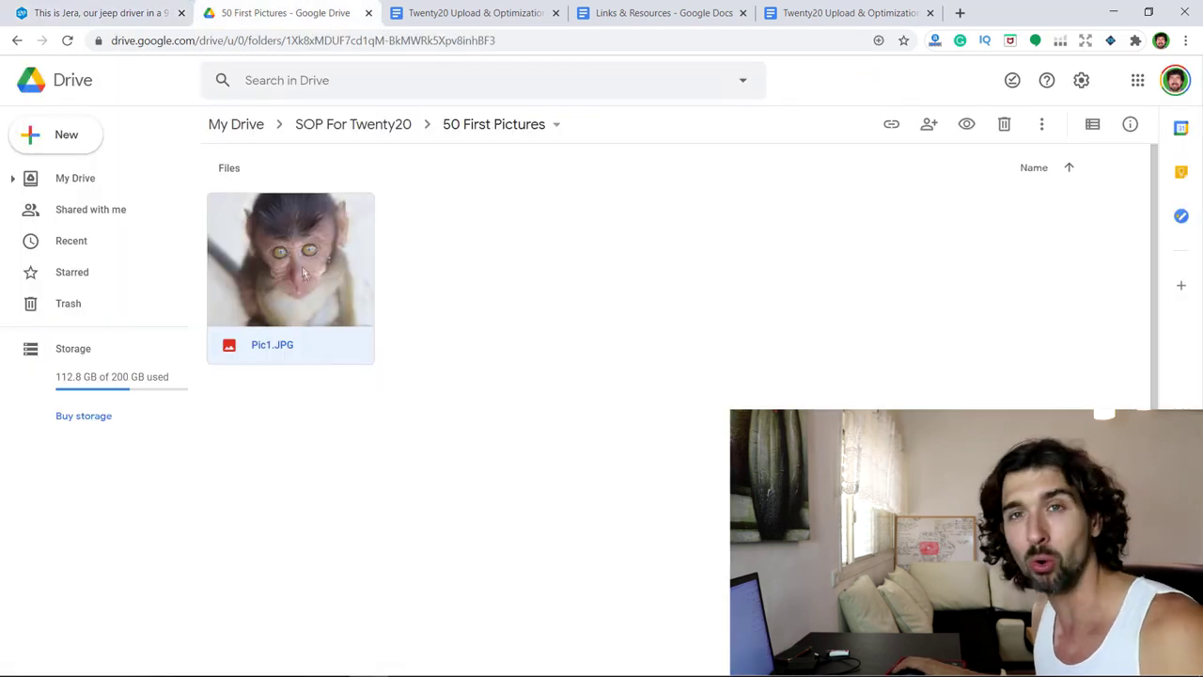
# Step: Preview the Pic1.JPG baby monkey photo full-size in Google Drive
pyautogui.doubleClick(303, 273)
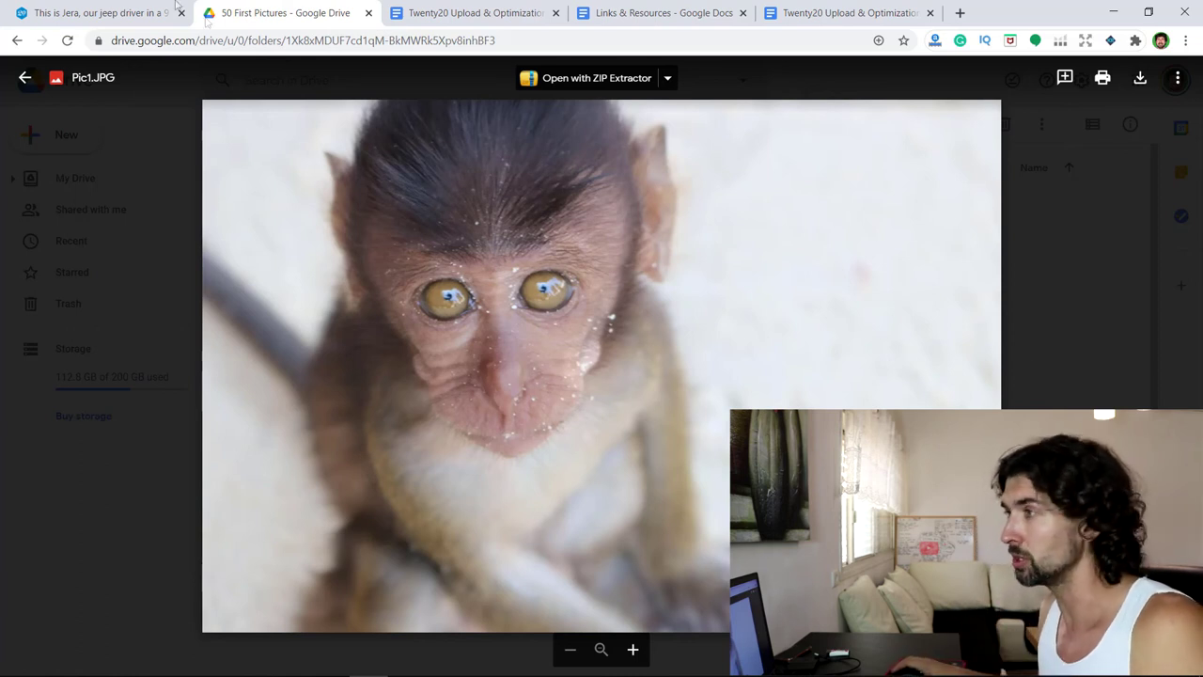
pyautogui.click(1041, 287)
pyautogui.doubleClick(370, 246)
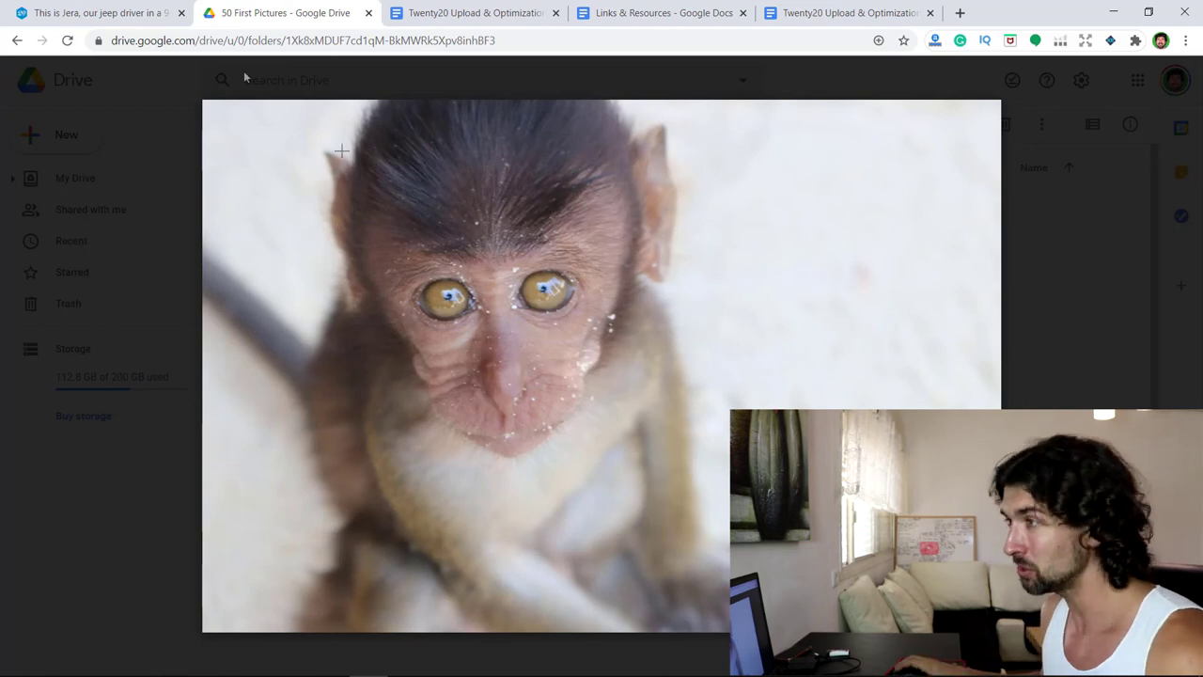
# Step: Return to the Twenty20 jeep-driver page and review its title and description
pyautogui.hotkey('ctrl', 'shift', 'Tab')
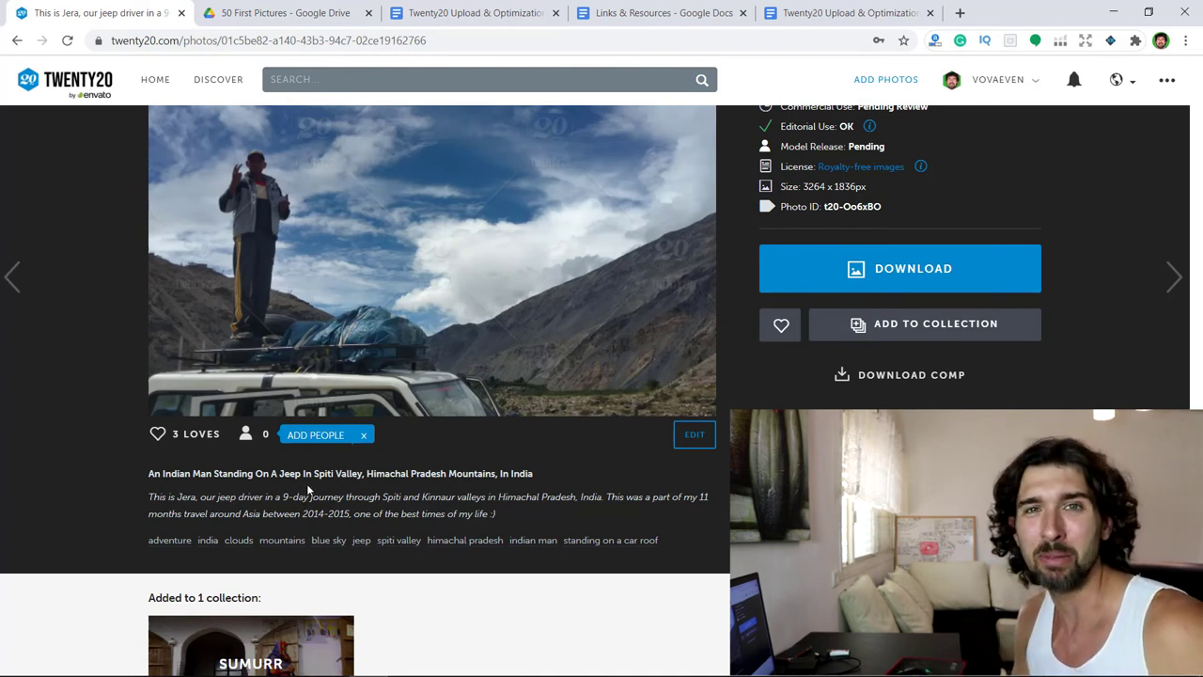
pyautogui.moveTo(491, 534); pyautogui.dragTo(675, 545)
pyautogui.click(675, 546)
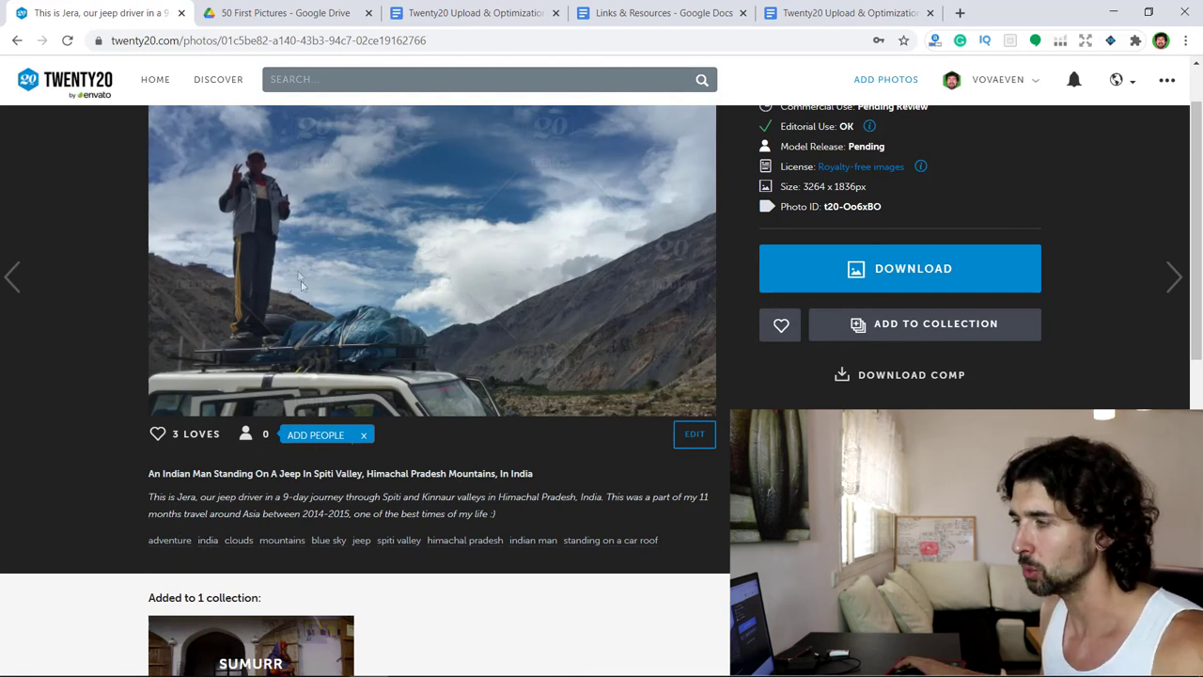
pyautogui.scroll(1, 301, 281)
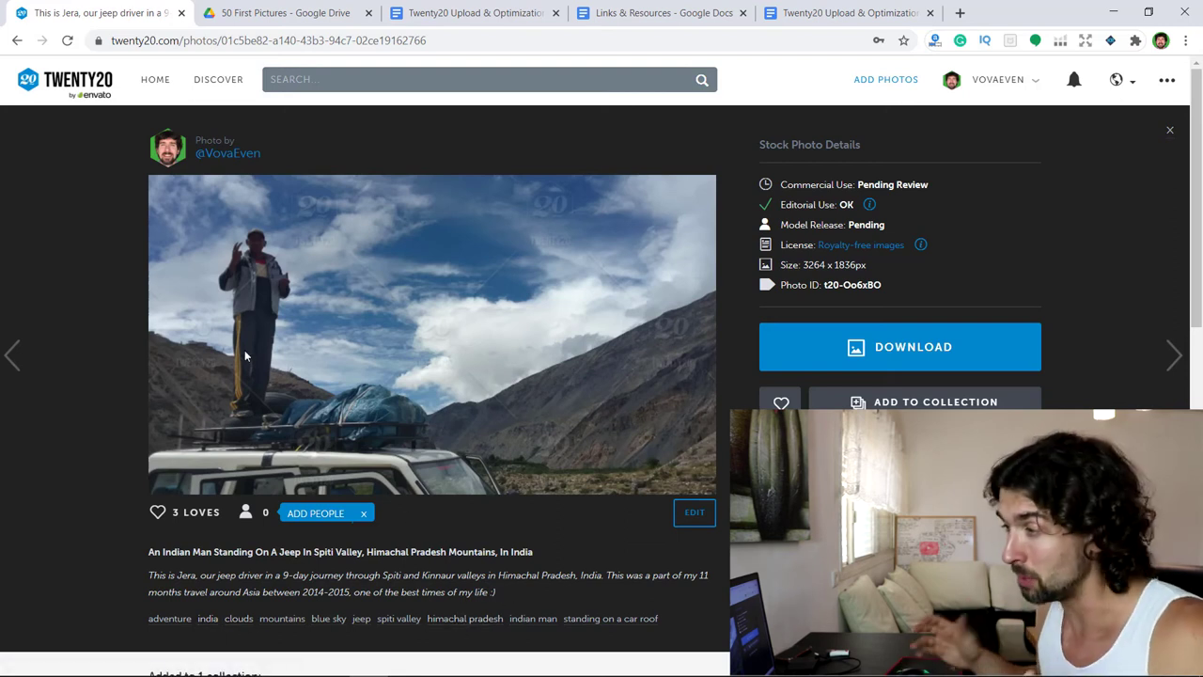
# Step: Check the Pic1.JPG preview, then reread the closing words of the jeep photo description
pyautogui.click(304, 12)
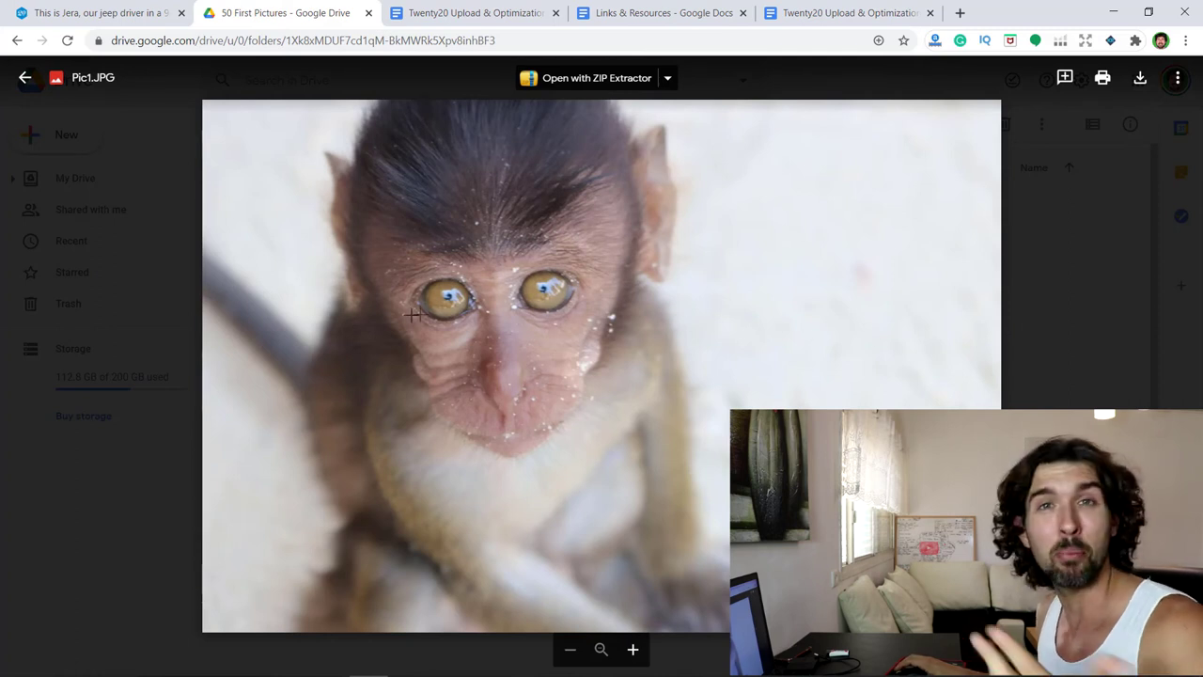
pyautogui.click(1098, 376)
pyautogui.hotkey('ctrl', 'shift', 'Tab')
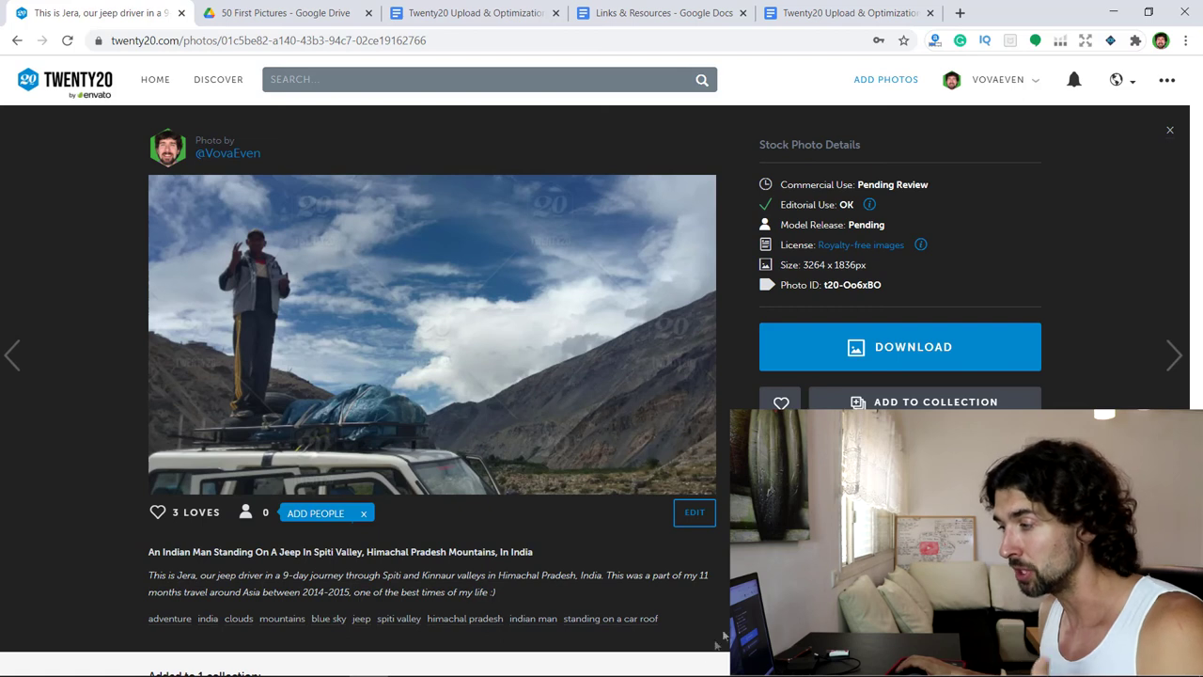
pyautogui.moveTo(497, 592); pyautogui.dragTo(424, 592)
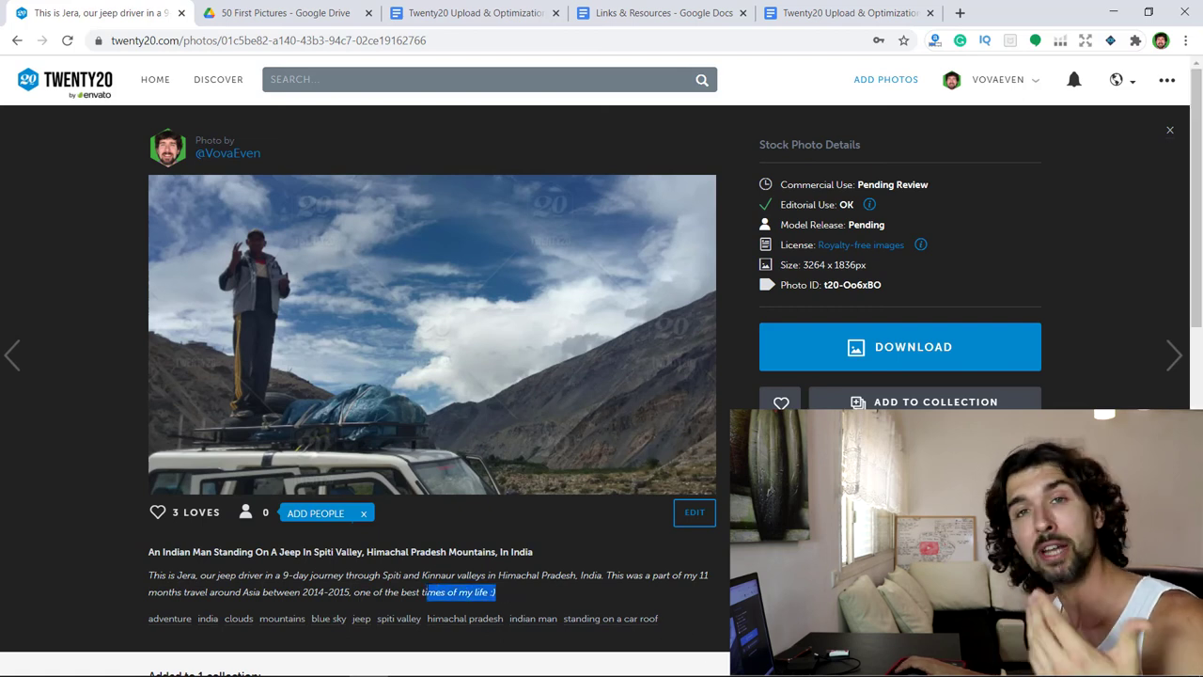
pyautogui.click(437, 588)
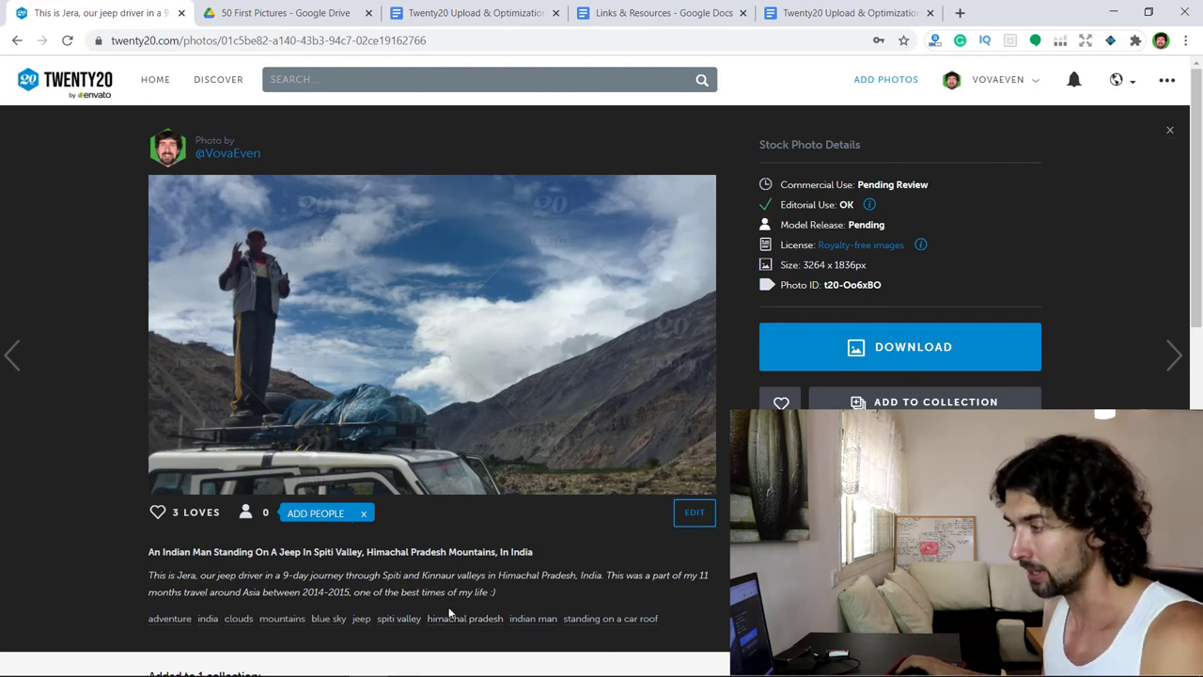
# Step: Preview Pic1.JPG full-size again in the 50 First Pictures folder, then close it
pyautogui.hotkey('ctrl', 'Tab')
pyautogui.doubleClick(306, 266)
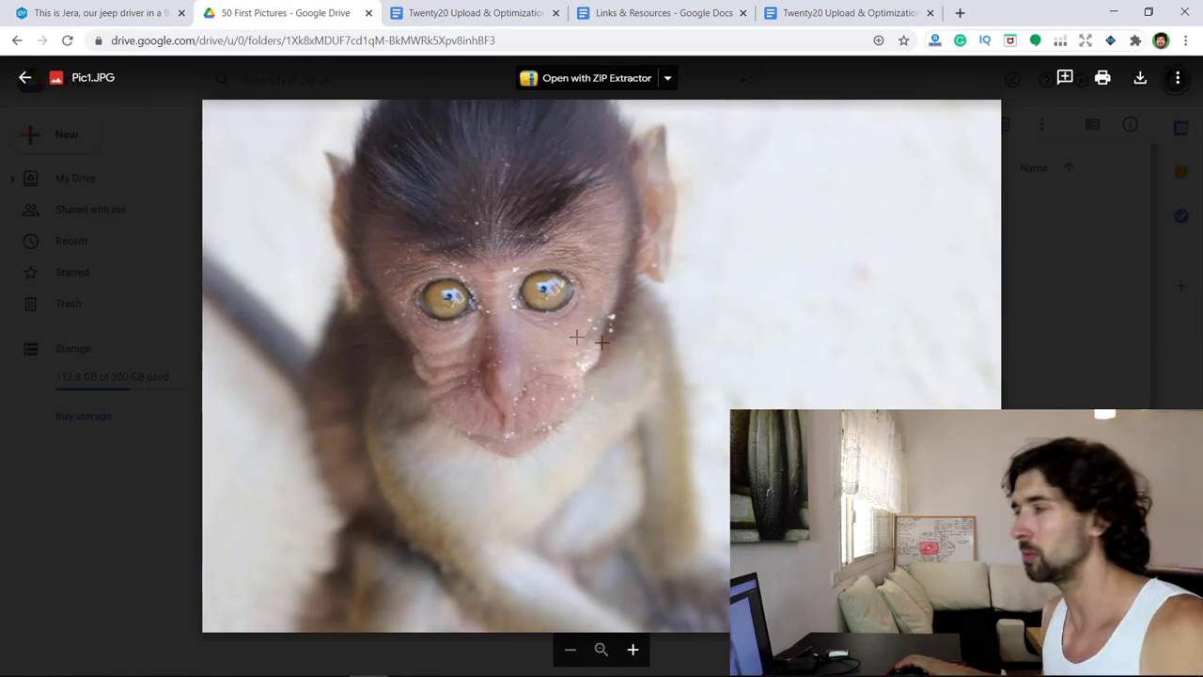
pyautogui.click(1029, 329)
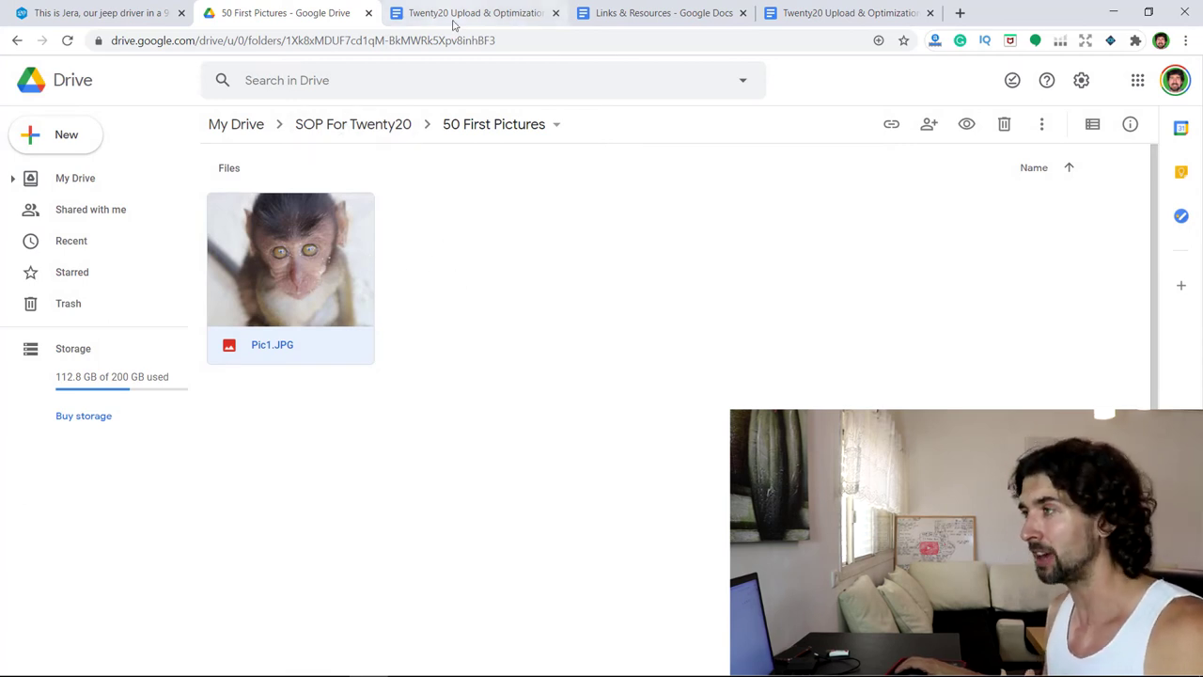
# Step: Create a new Google Doc inside the SOP For Twenty20 folder
pyautogui.click(357, 124)
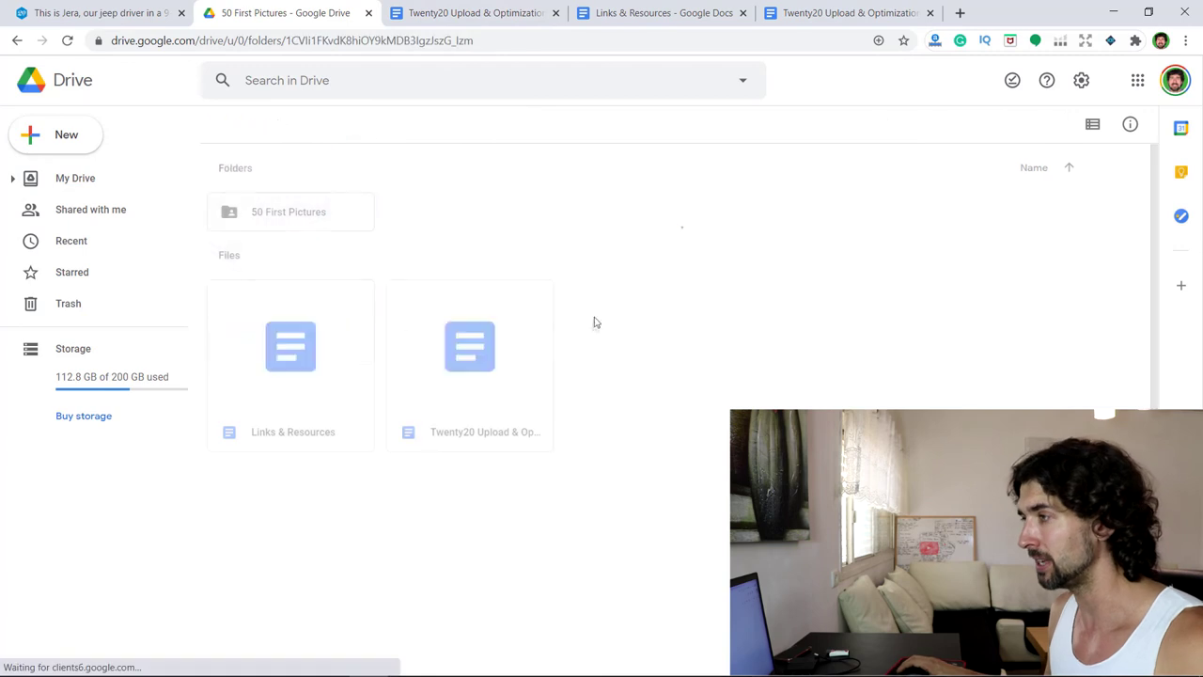
pyautogui.rightClick(690, 411)
pyautogui.click(743, 530)
pyautogui.click(733, 398)
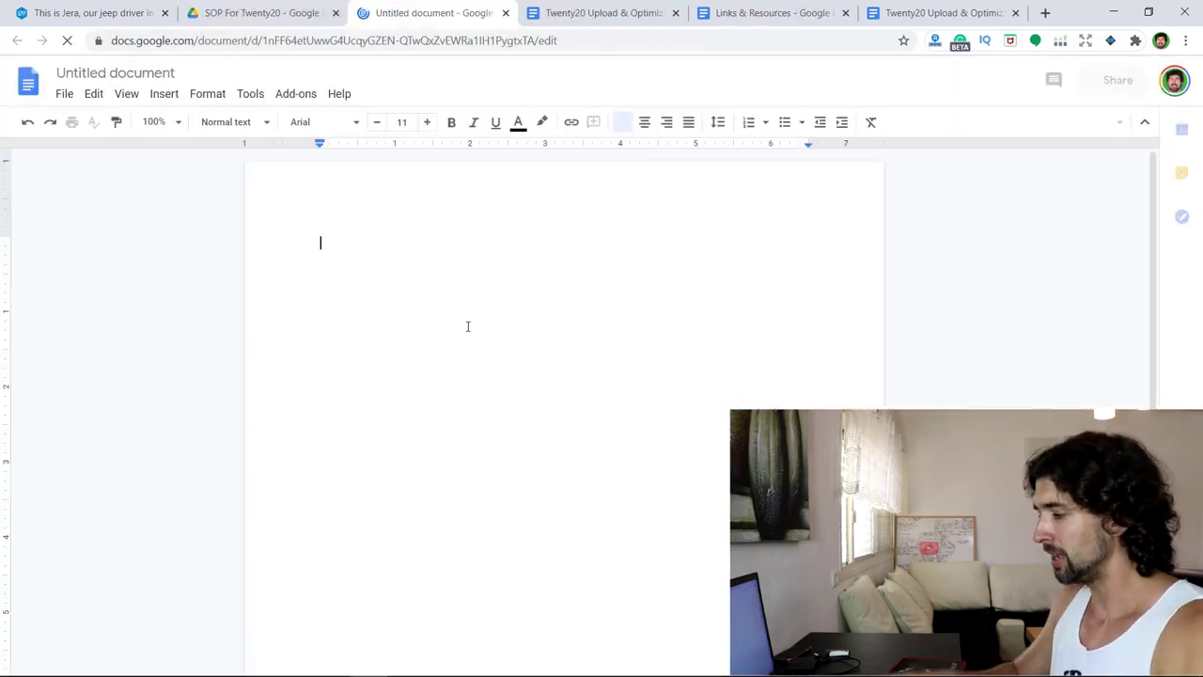
# Step: Write the Picture 1 block with Title, Description, Tags fields and duplicate it below
pyautogui.write('Plctur')
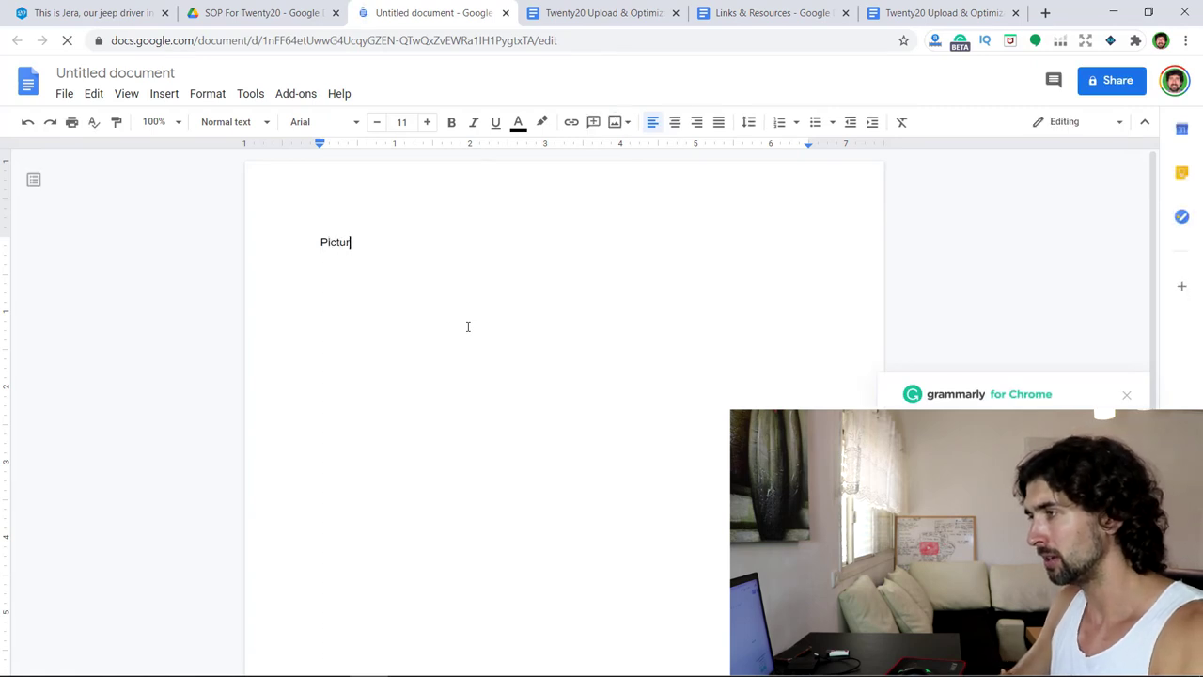
pyautogui.write('e 1:')
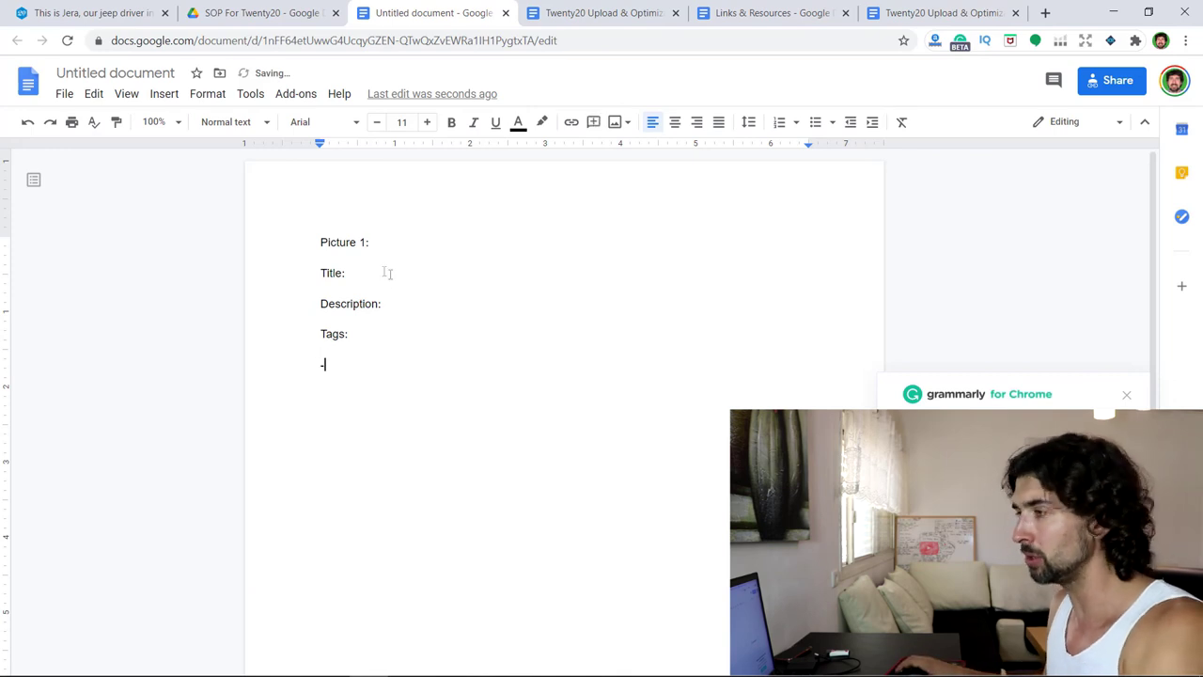
pyautogui.write('------')
pyautogui.moveTo(420, 367); pyautogui.dragTo(266, 208)
pyautogui.hotkey('ctrl', 'c')
pyautogui.click(443, 376)
pyautogui.press('Return')
pyautogui.hotkey('ctrl', 'v')
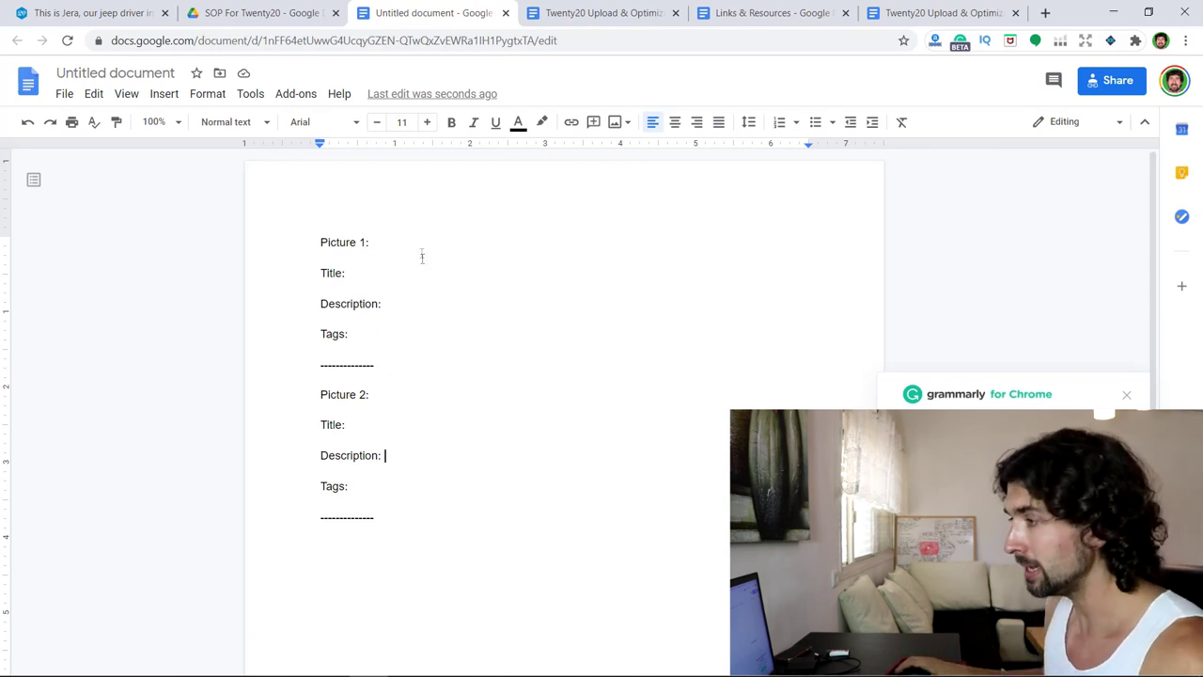
# Step: Go back to the Twenty20 Spiti Valley jeep-driver photo page via the browser tabs
pyautogui.click(263, 13)
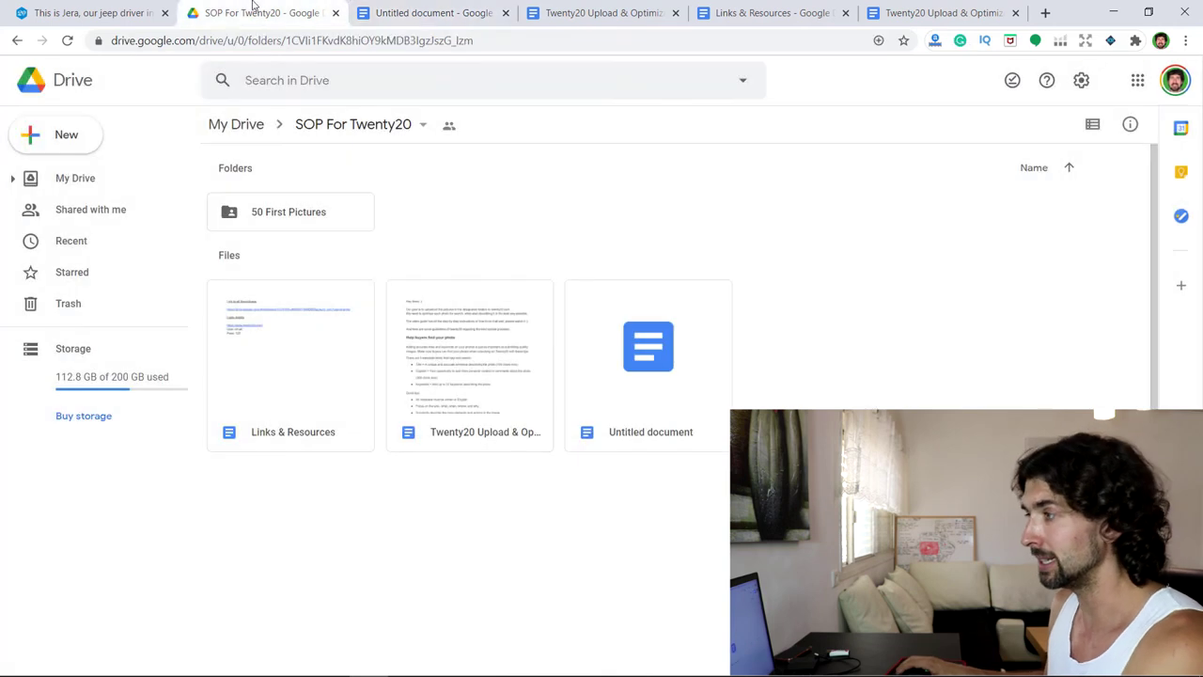
pyautogui.click(94, 13)
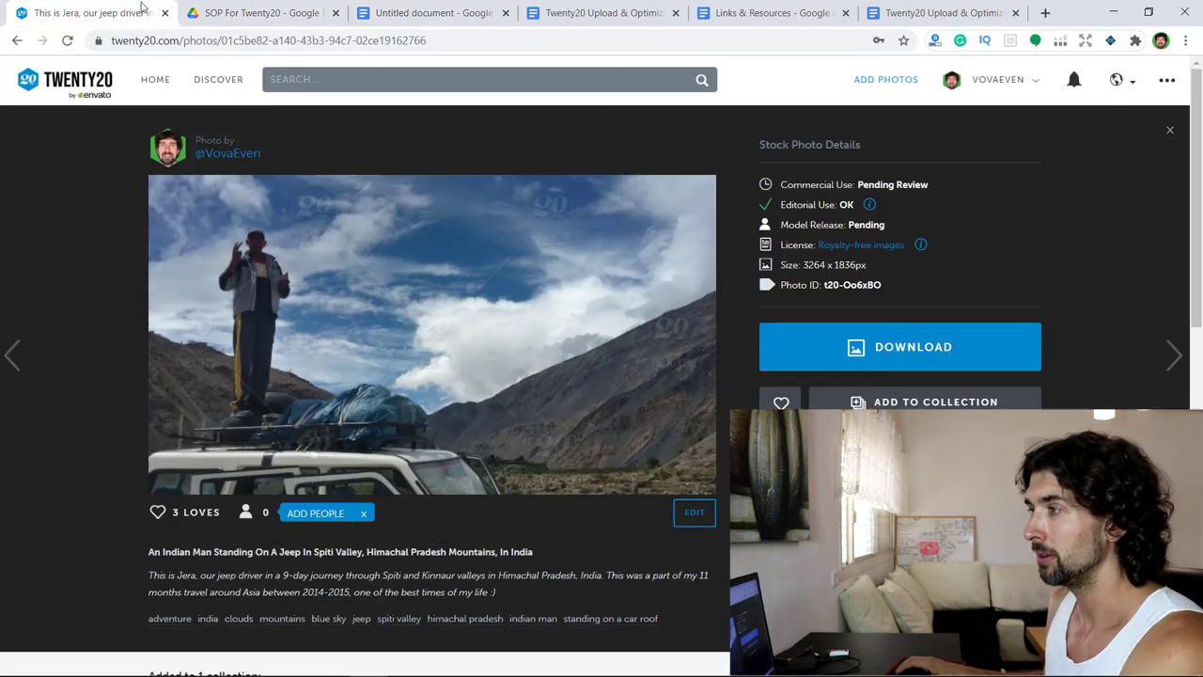